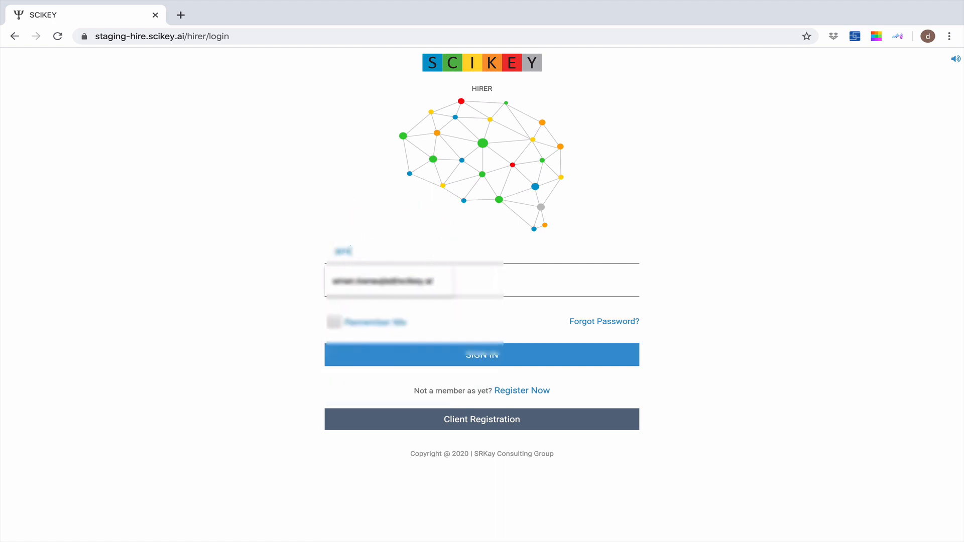
Sign in to the hirer portal with the account e-mail and password
key("Down")
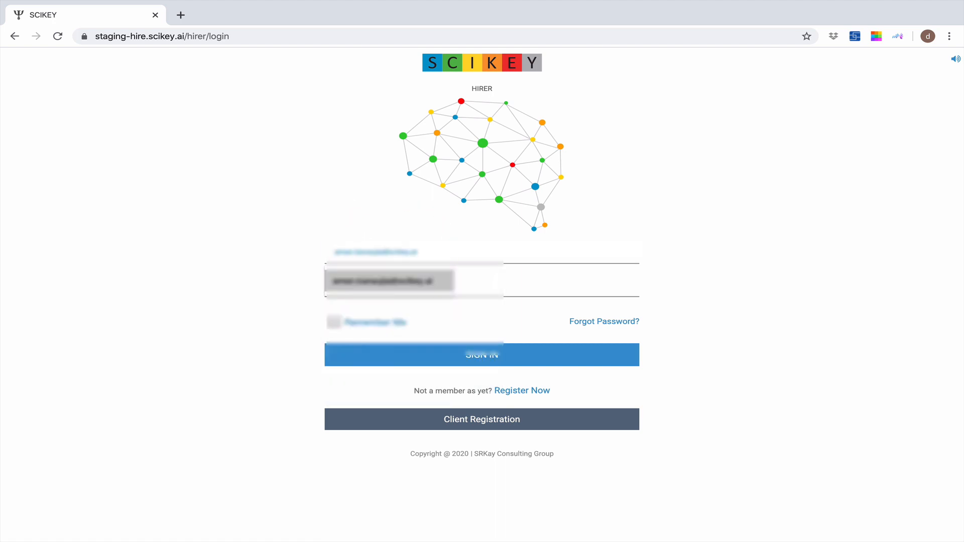
key("Up")
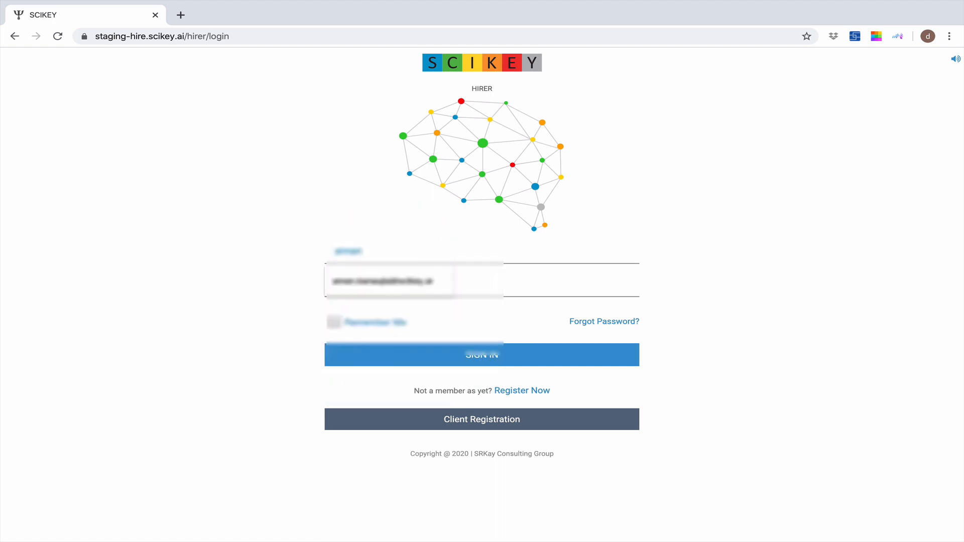
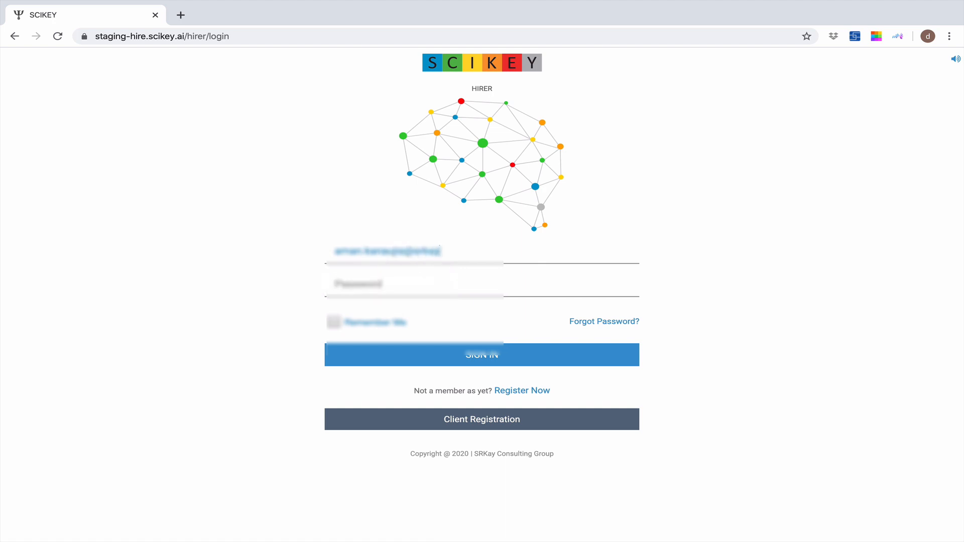
key("Tab")
type("***********")
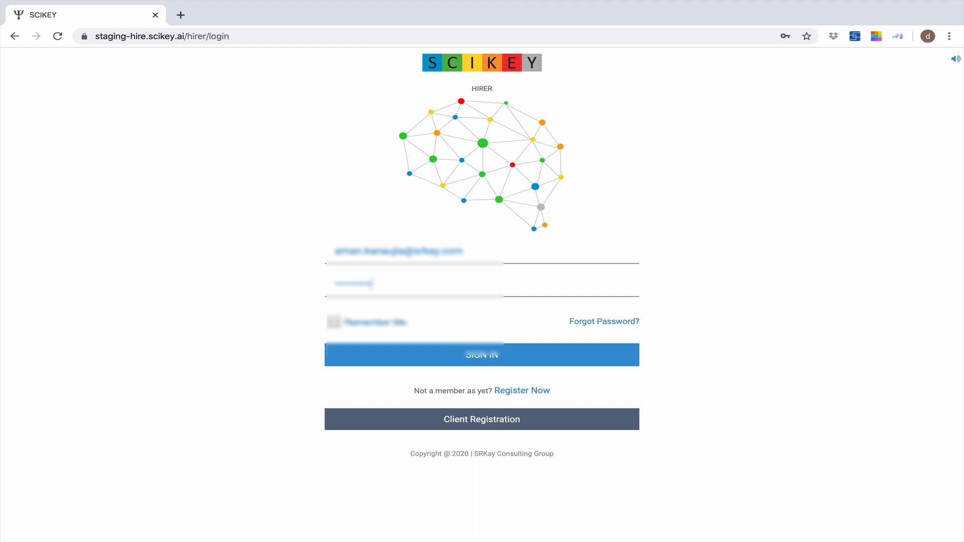
key("Return")
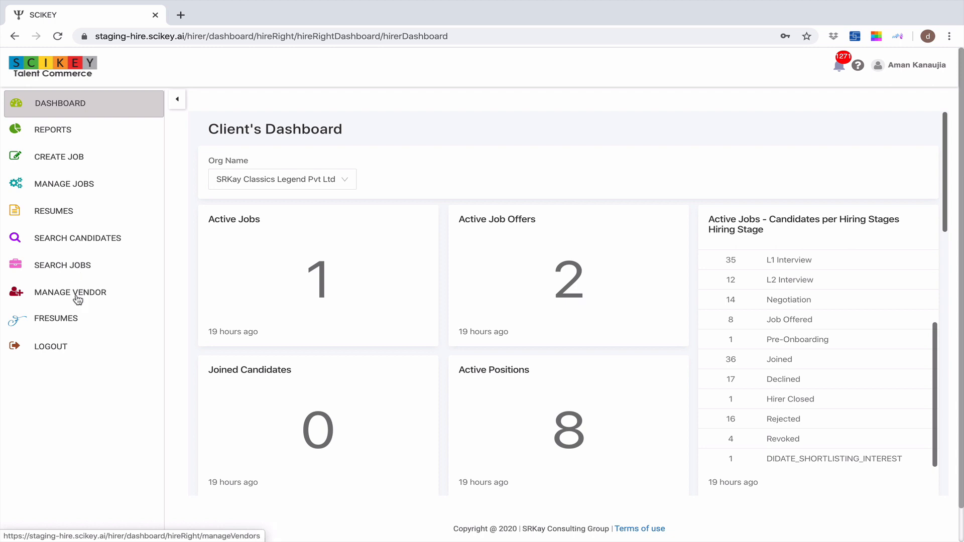
Create a new job for hiring 2 people and collapse the navigation sidebar
left_click(62, 159)
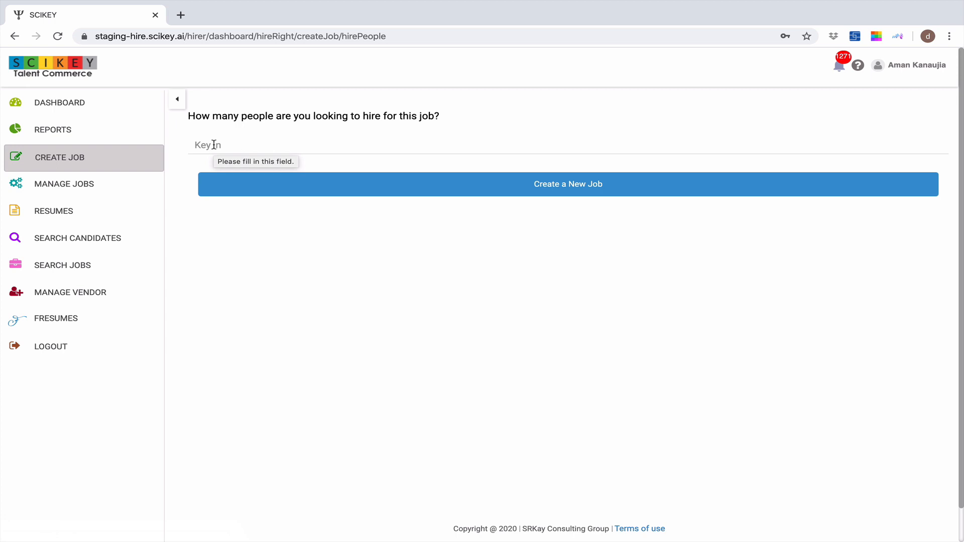
type("2")
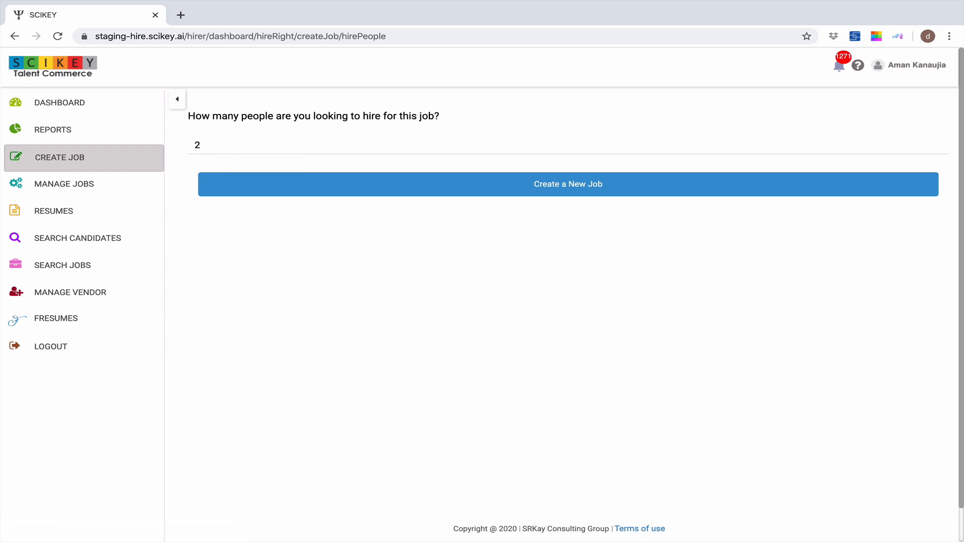
left_click(520, 183)
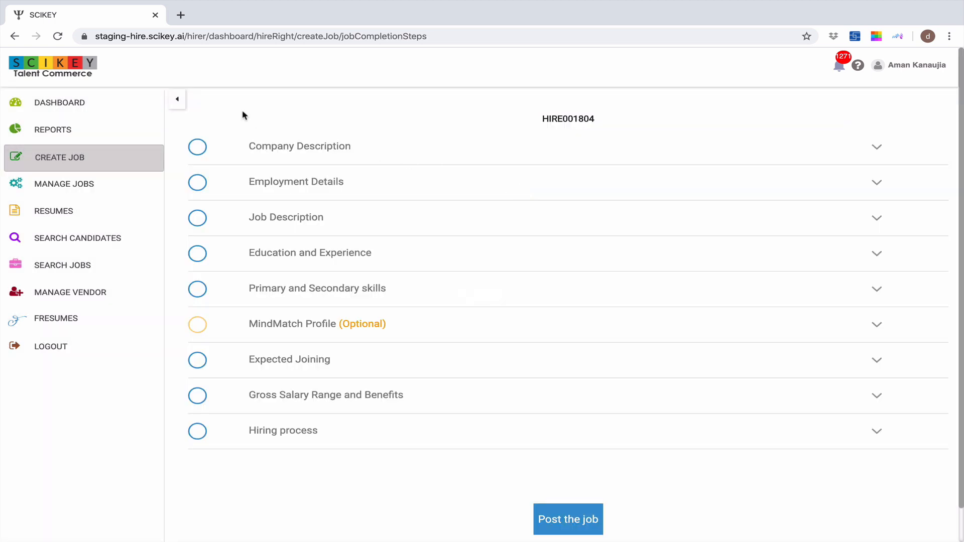
left_click(183, 104)
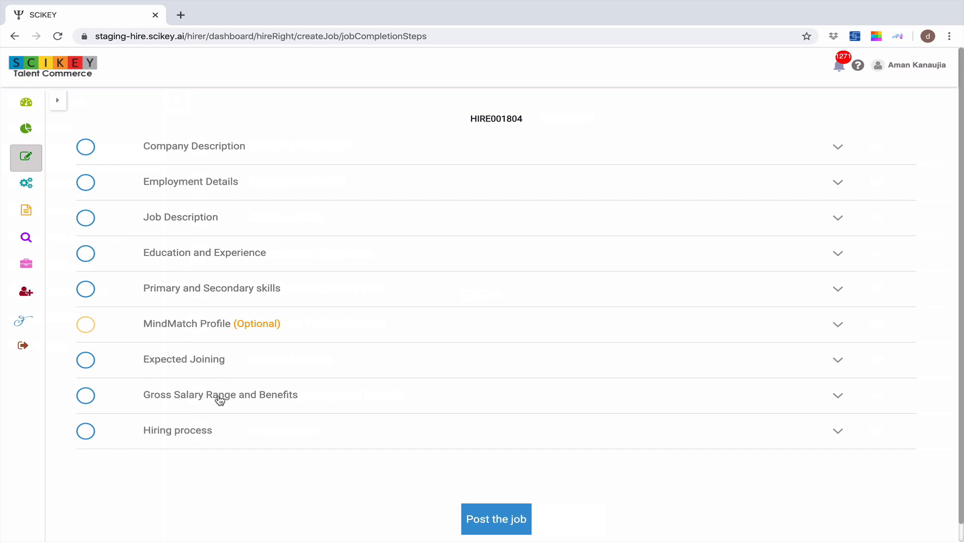
In Company Description, choose SRKay Consulting Group Surat India and set its name not to be published in the job posting
left_click(224, 151)
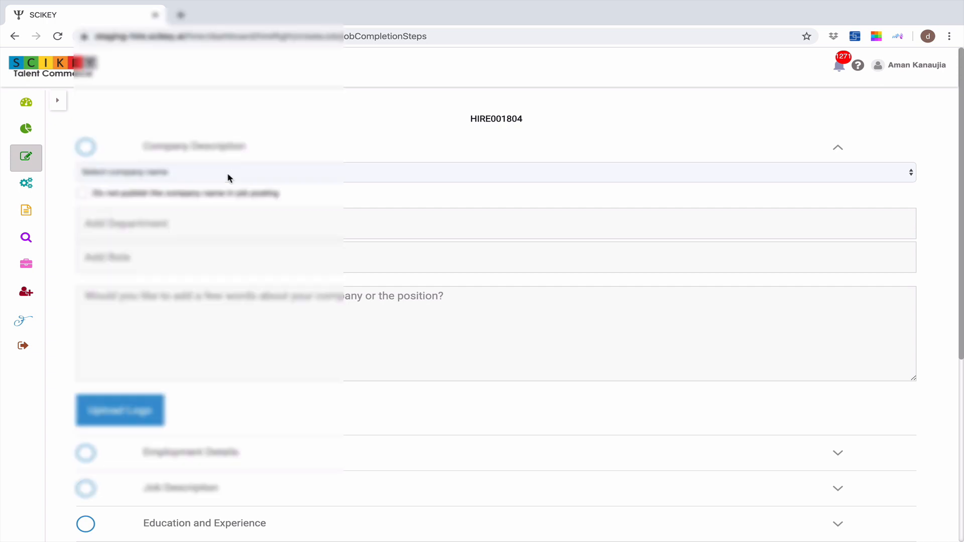
left_click(228, 178)
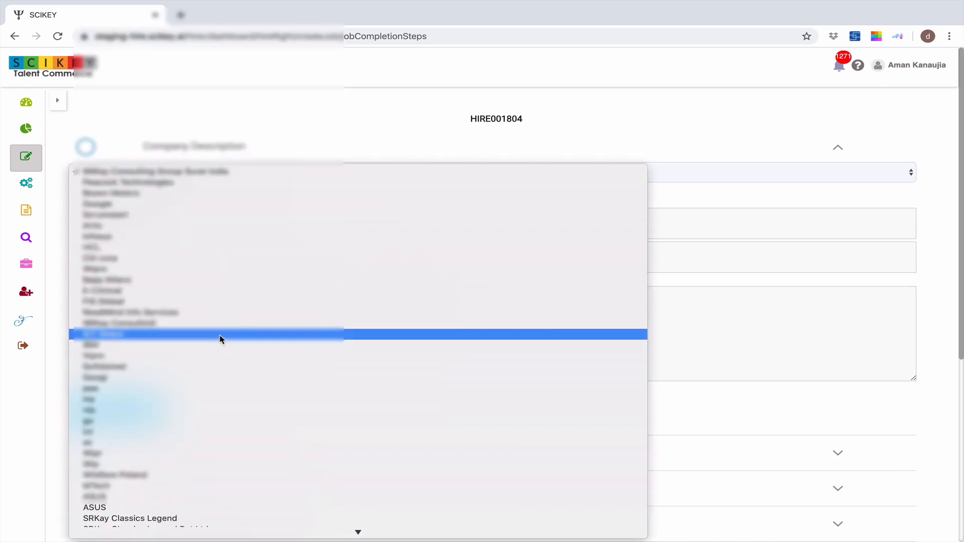
scroll(221, 320, "down", 5)
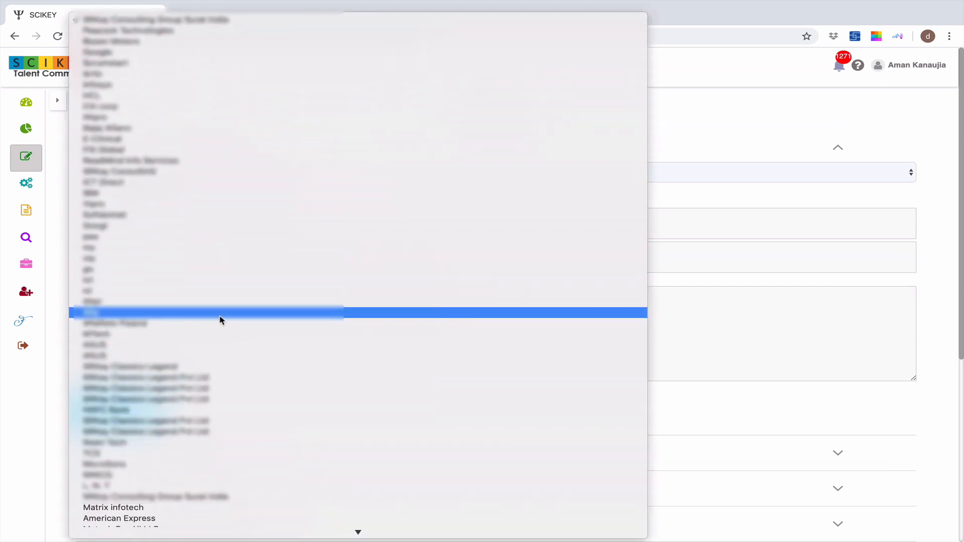
scroll(220, 319, "down", 3)
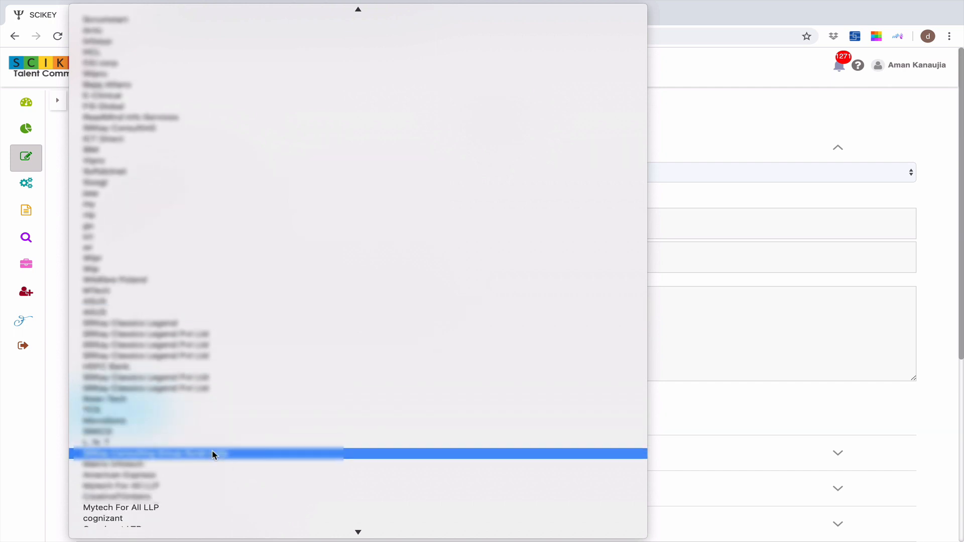
left_click(212, 455)
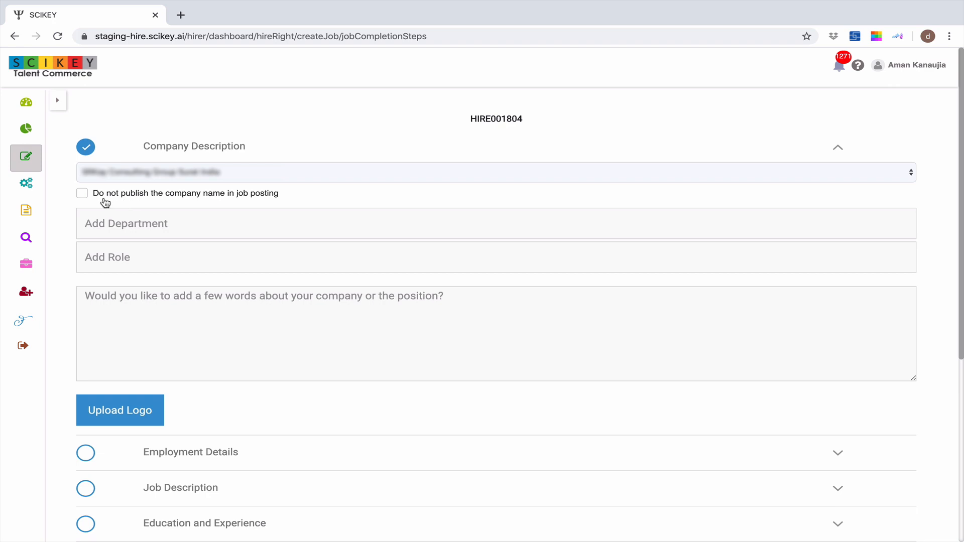
left_click(82, 195)
left_click(190, 146)
Enter Java Developer as the job title in the Employment Details section
left_click(199, 183)
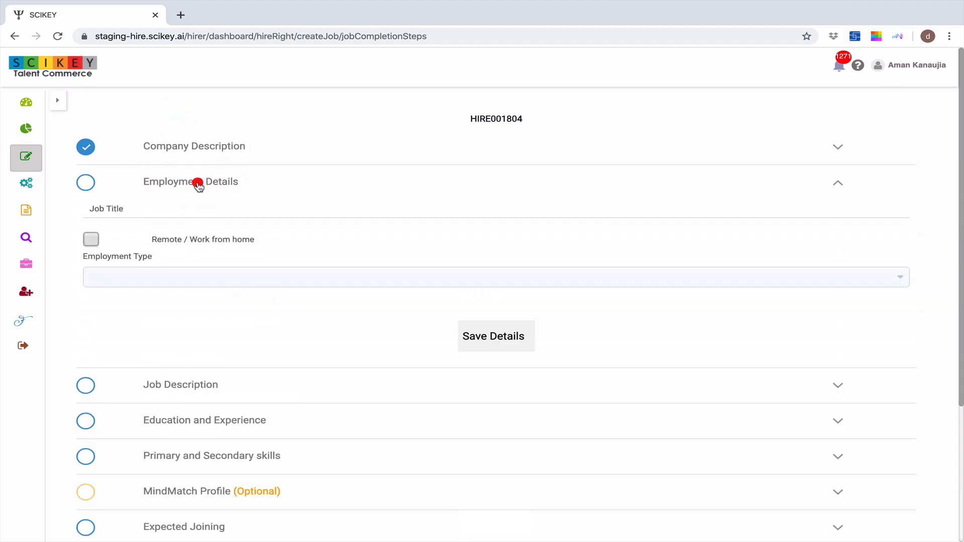
left_click(178, 210)
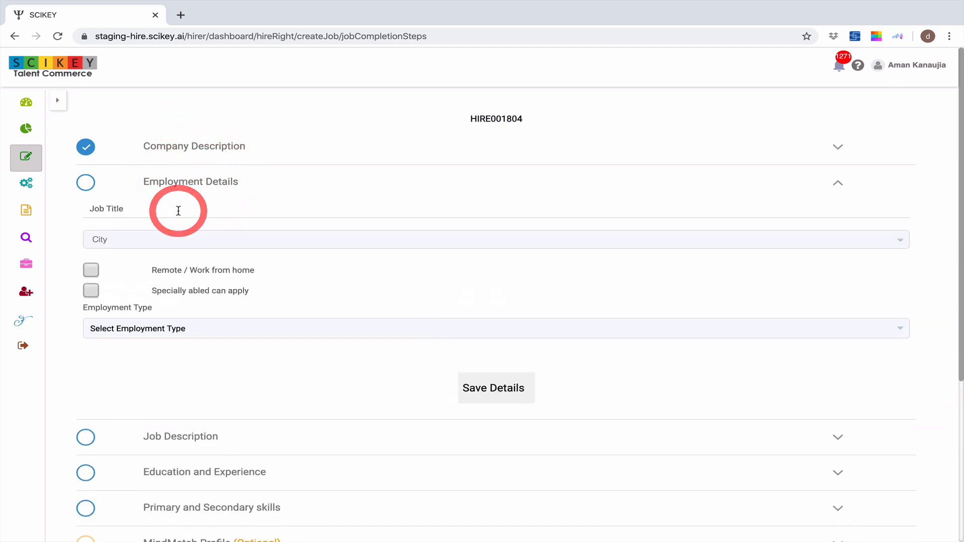
type("Java De")
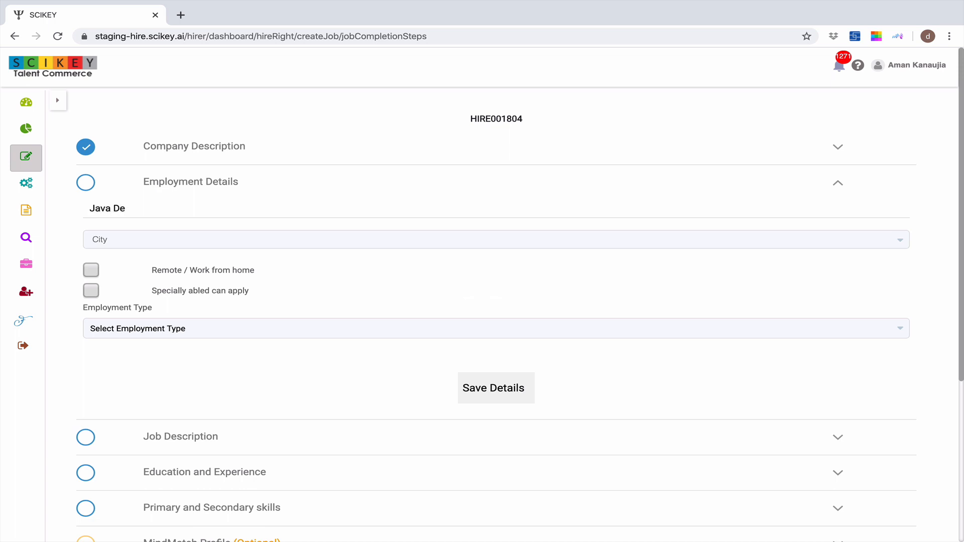
type("veloper")
Select PUNE-MA-IN (OFFICE) and MUMBAI-MA-IN (OFFICE) as the job's cities
left_click(224, 246)
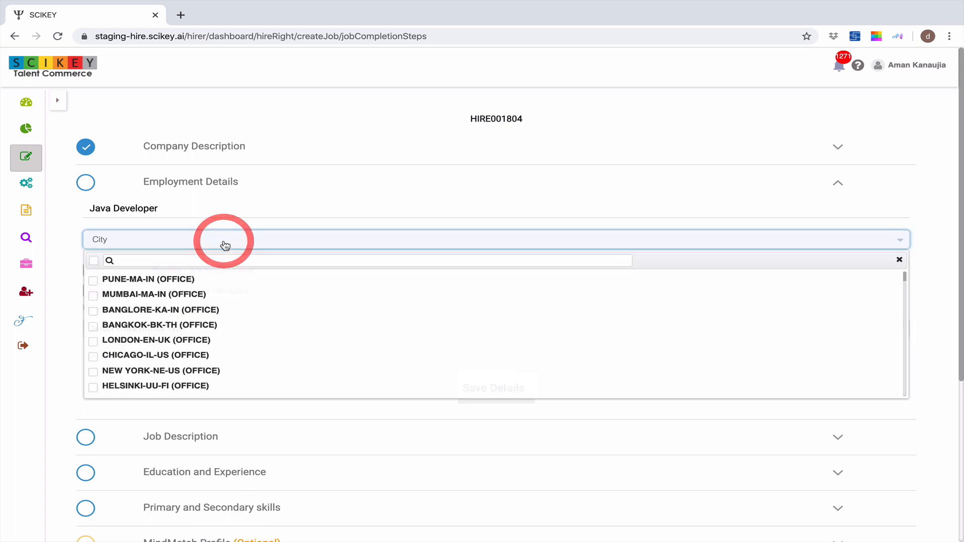
left_click(95, 282)
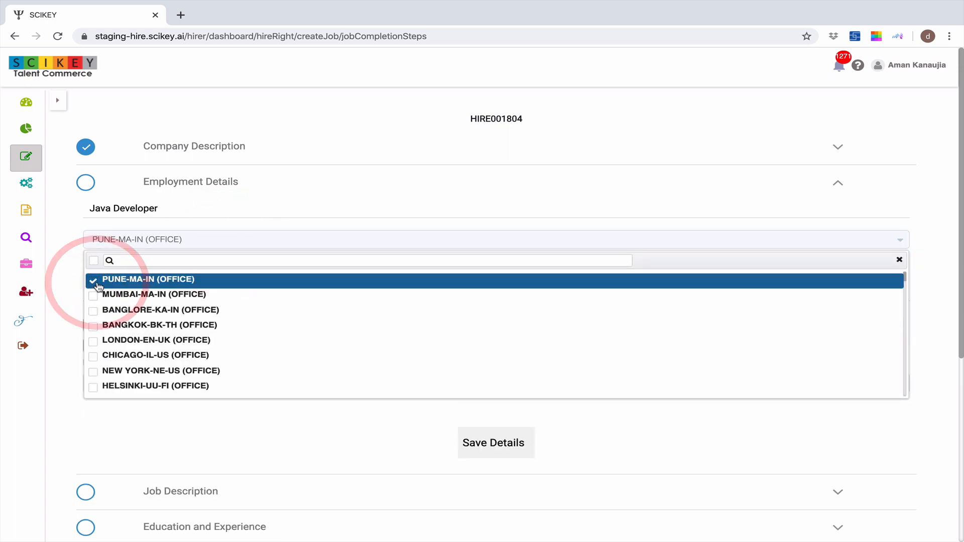
left_click(97, 298)
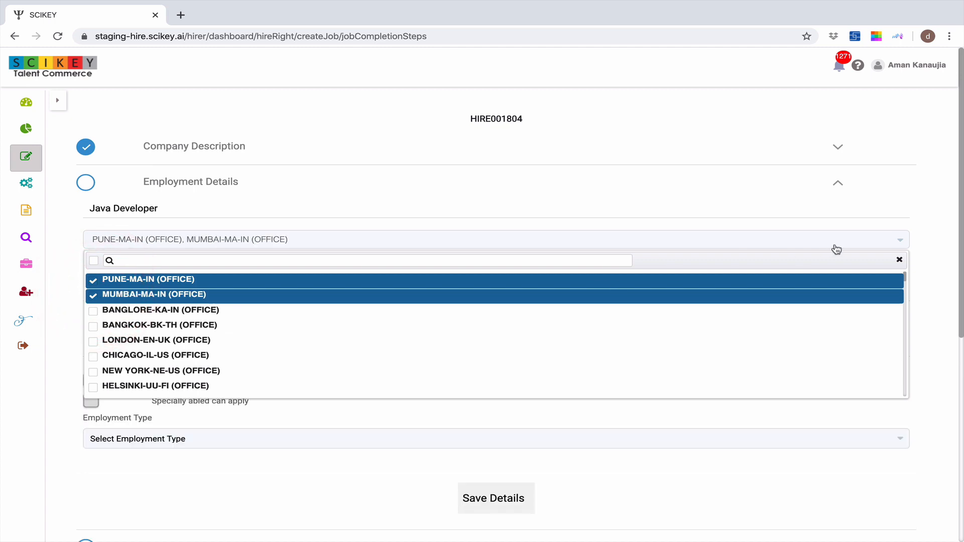
left_click(900, 261)
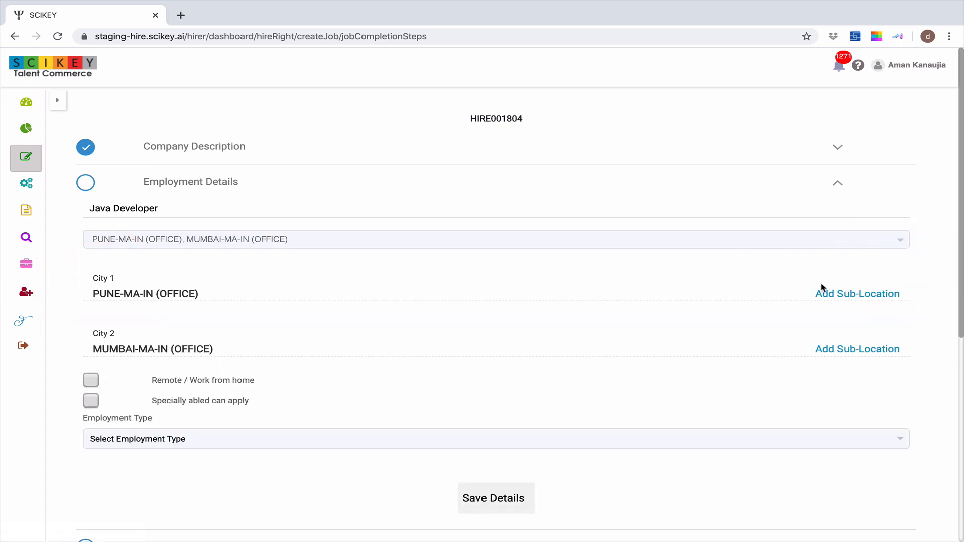
Add the sub-location SB Road to the Pune office
left_click(850, 299)
left_click(317, 309)
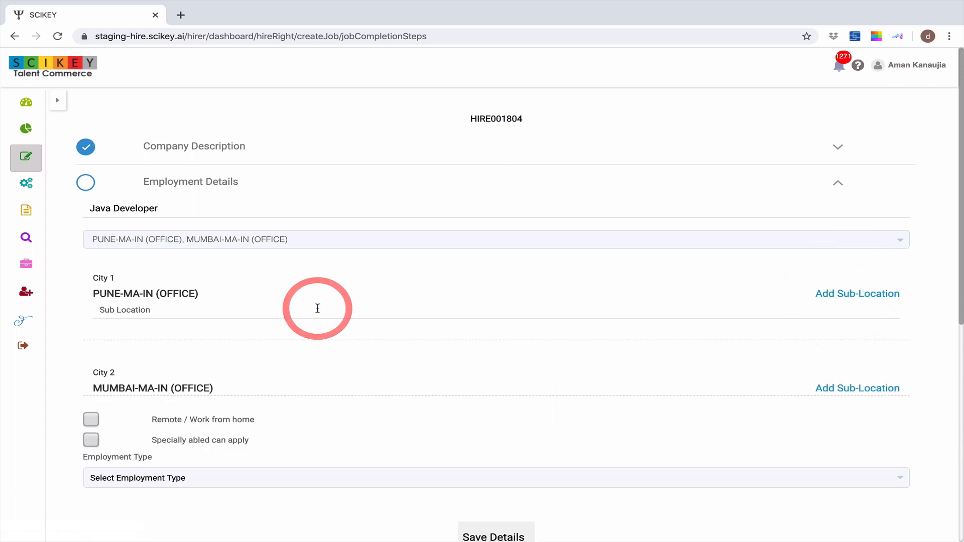
type("SB ")
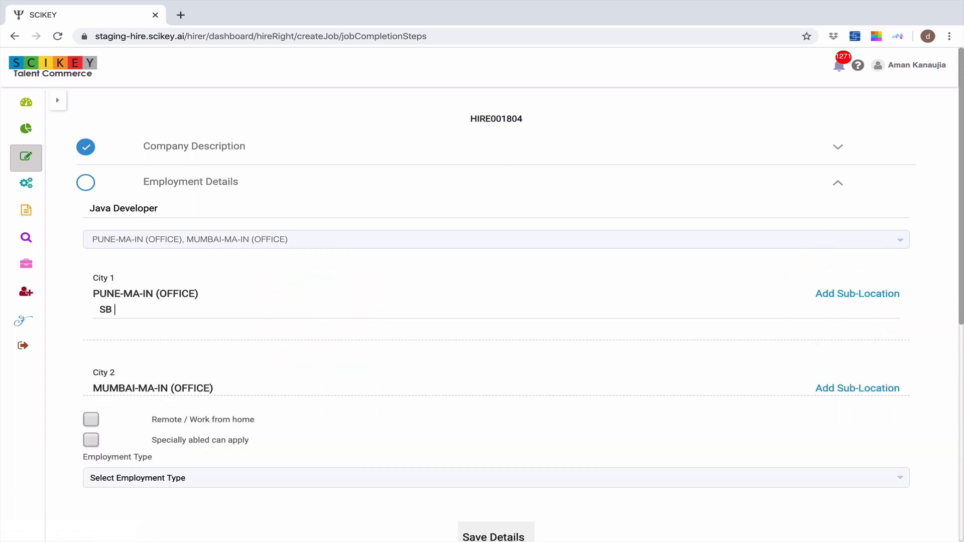
type("Road")
key("Return")
left_click(307, 295)
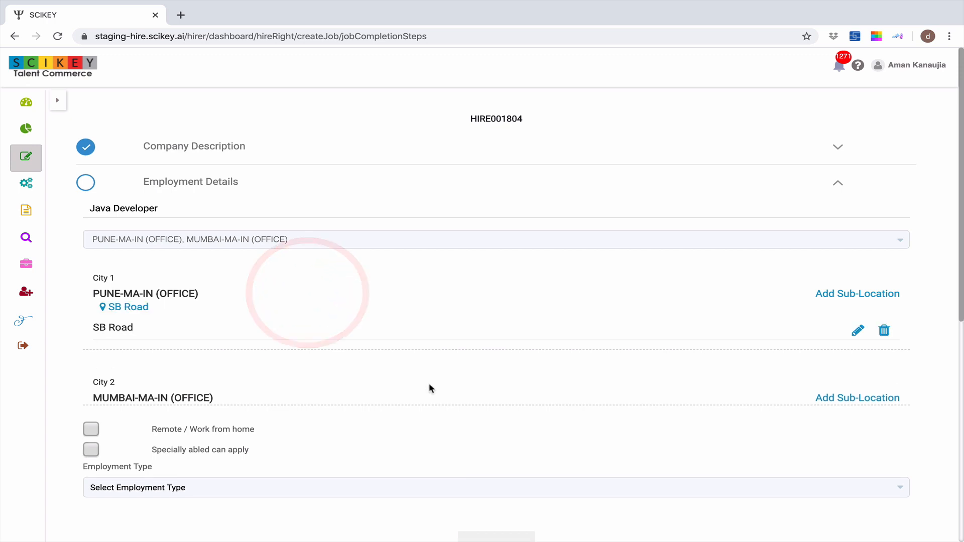
Switch the Remote / Work from home option on and back off
scroll(533, 388, "down", 1)
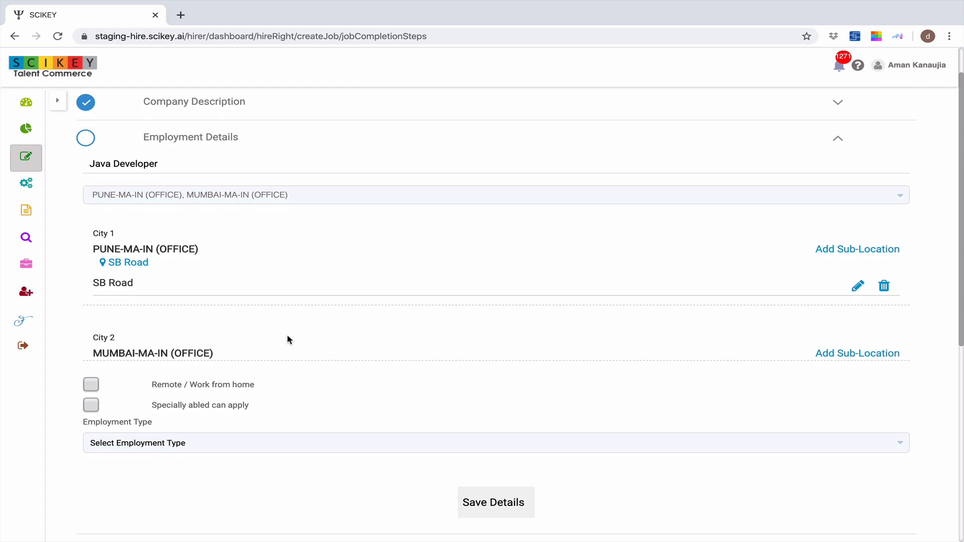
scroll(288, 340, "down", 1)
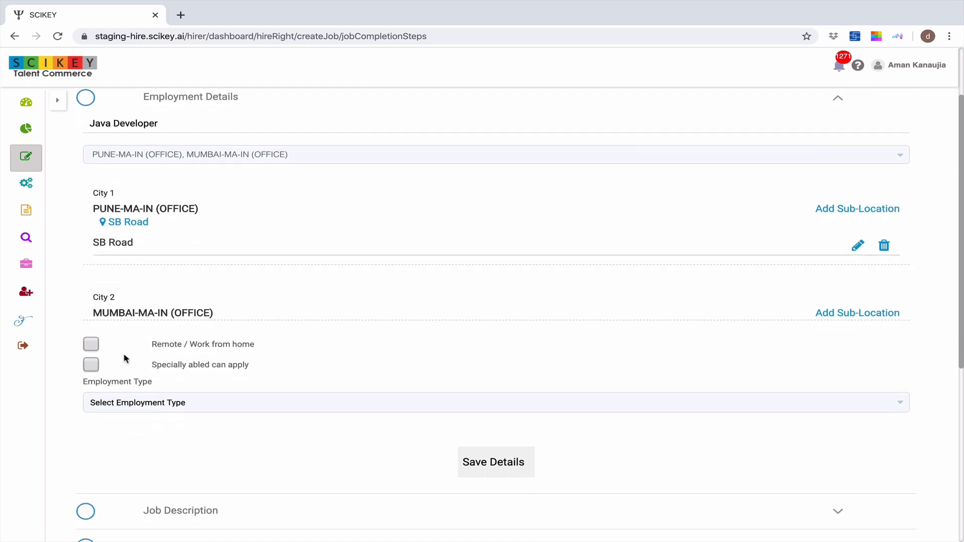
left_click(92, 347)
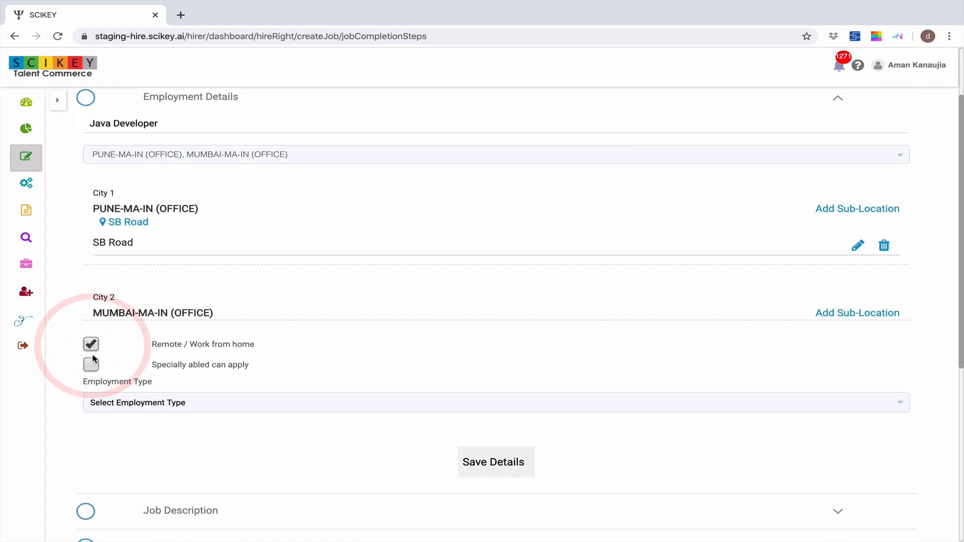
left_click(92, 347)
Set the employment type to Full Time
scroll(260, 344, "down", 1)
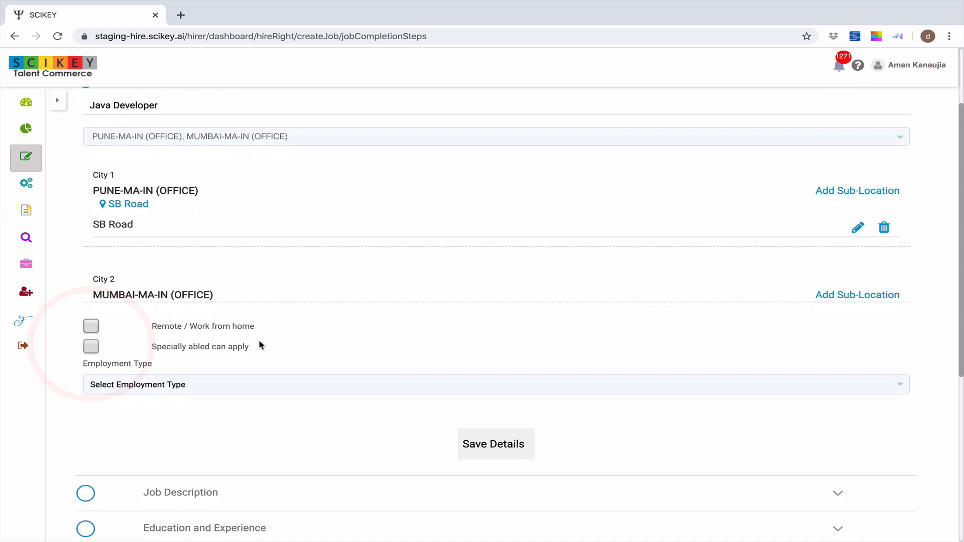
scroll(260, 345, "down", 1)
left_click(228, 360)
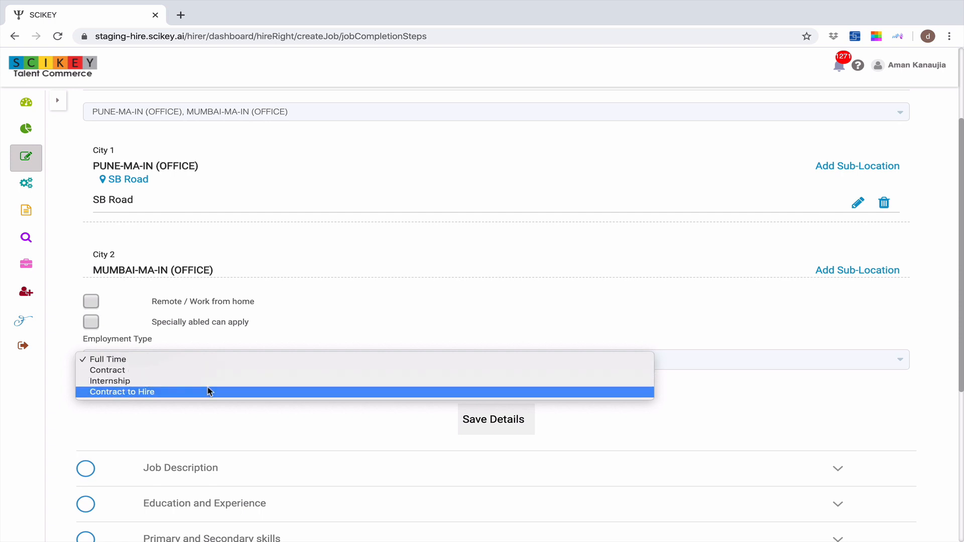
left_click(202, 362)
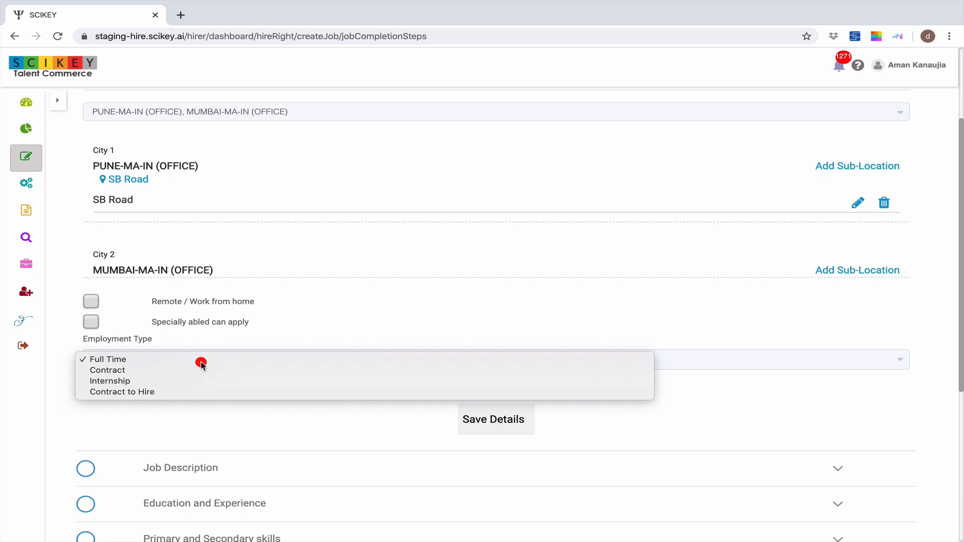
left_click(201, 360)
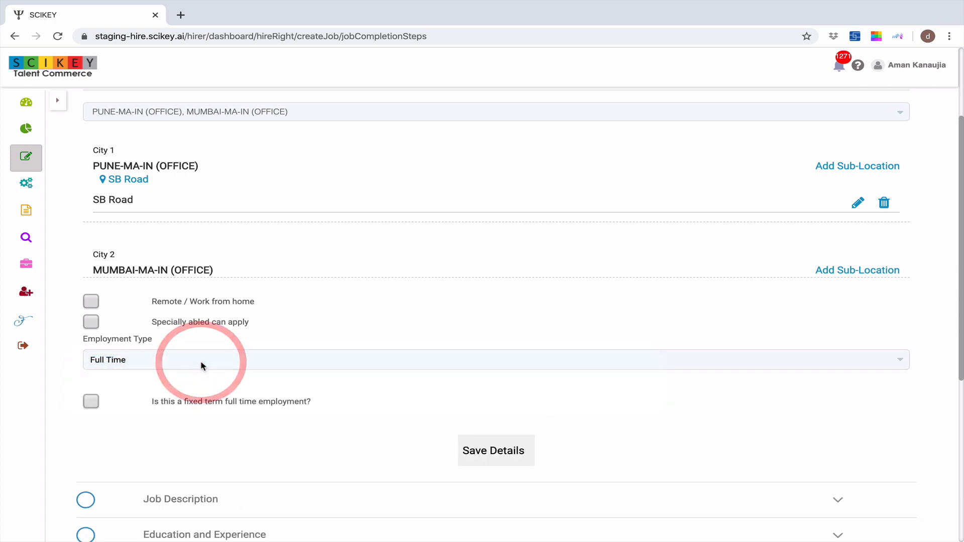
Mark the job as fixed term full time employment, try the contract duration slider, and clear the option again
scroll(237, 409, "down", 1)
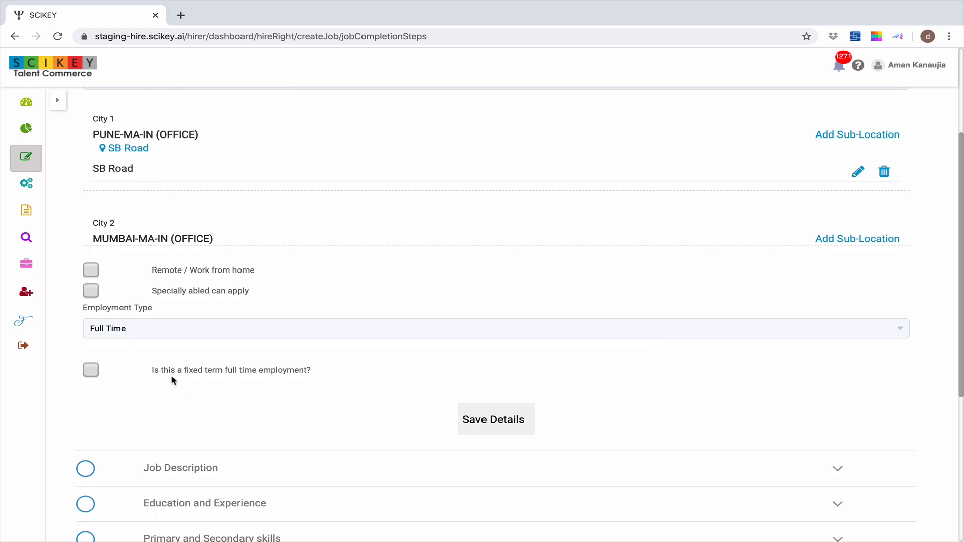
left_click(93, 375)
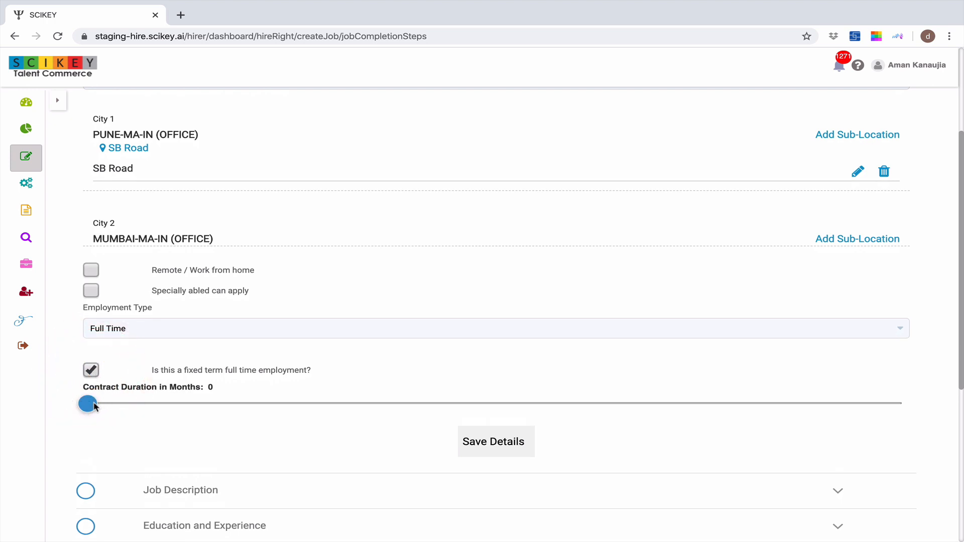
mouse_move(90, 404)
left_mouse_down()
mouse_move(205, 405)
mouse_move(81, 408)
left_mouse_up()
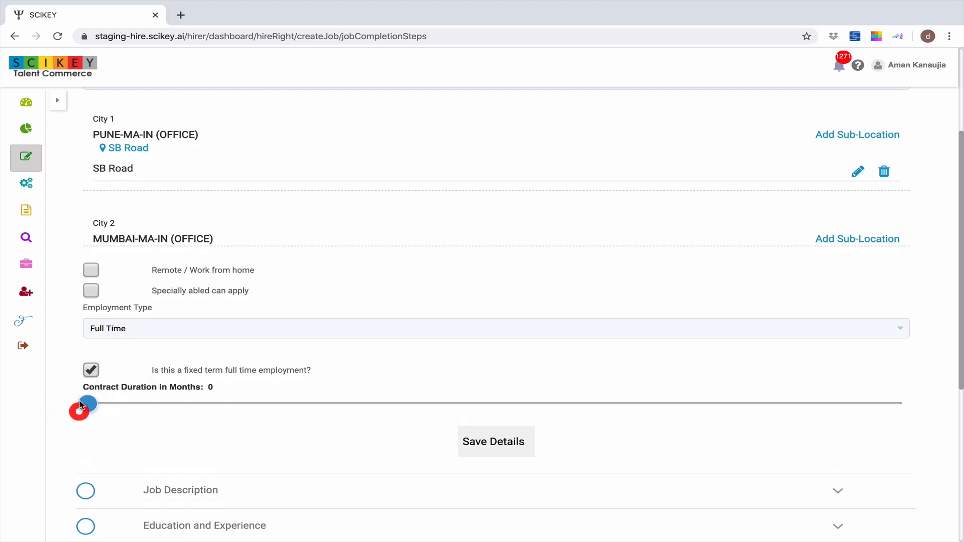
left_click(90, 375)
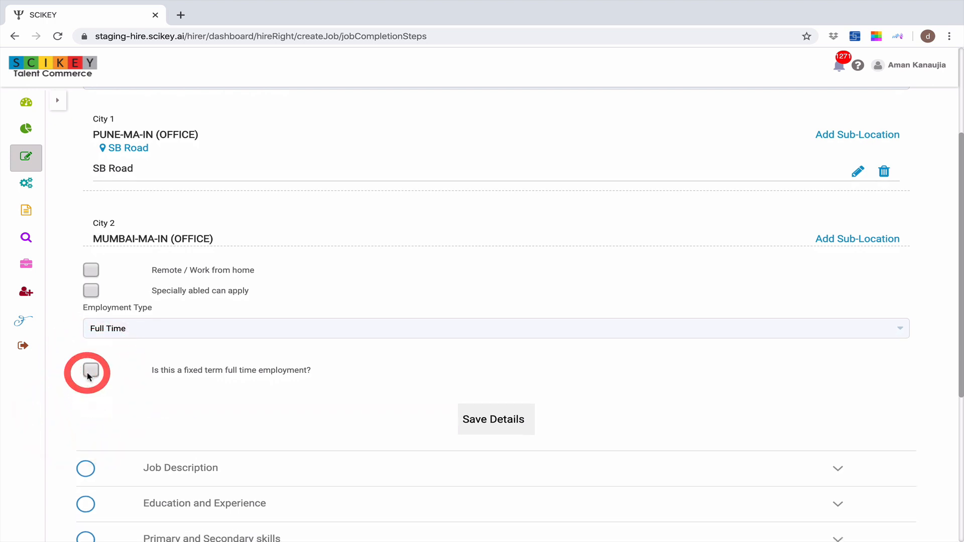
Save the employment details of the job posting
left_click(475, 424)
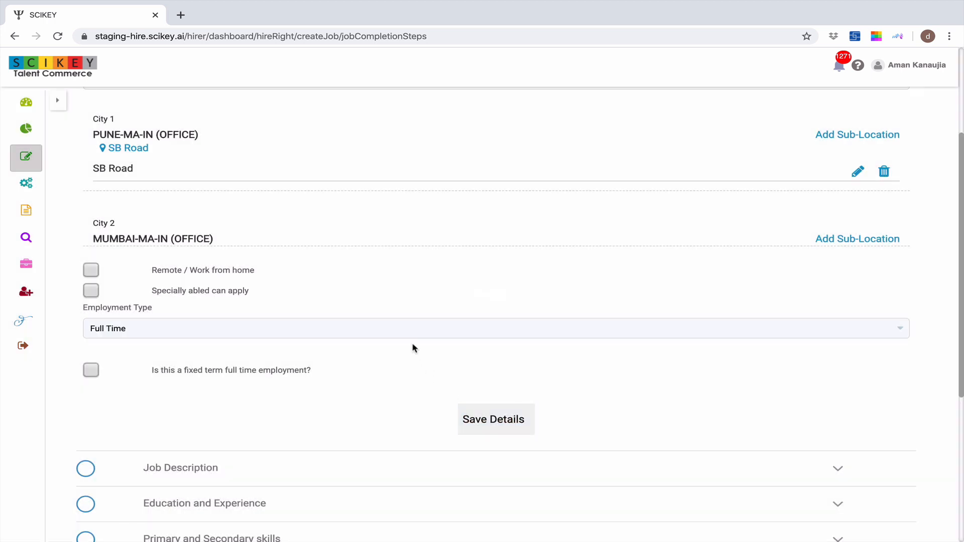
scroll(413, 348, "down", 1)
scroll(413, 347, "down", 3)
scroll(323, 351, "down", 3)
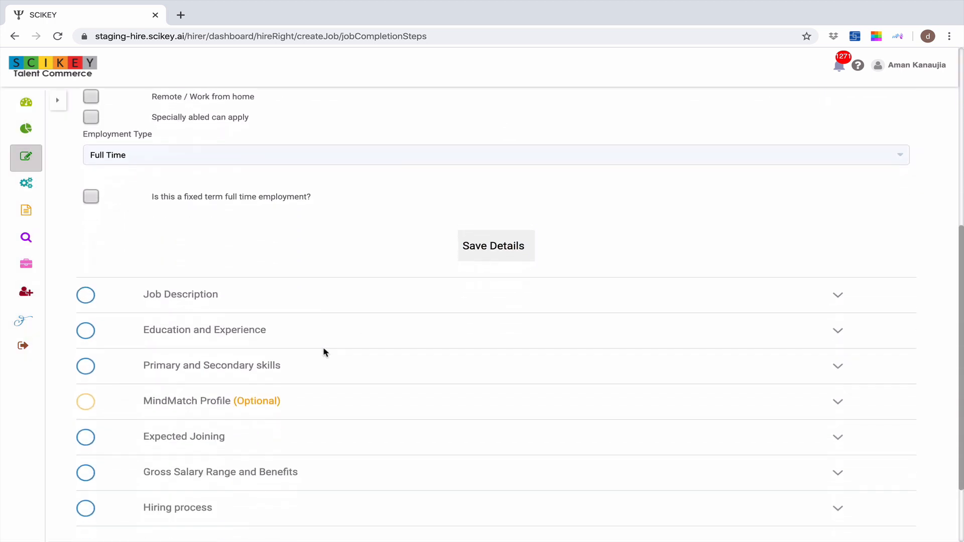
Upload a job description file from the Desktop folder to the Job Description section, and collapse the section
left_click(207, 295)
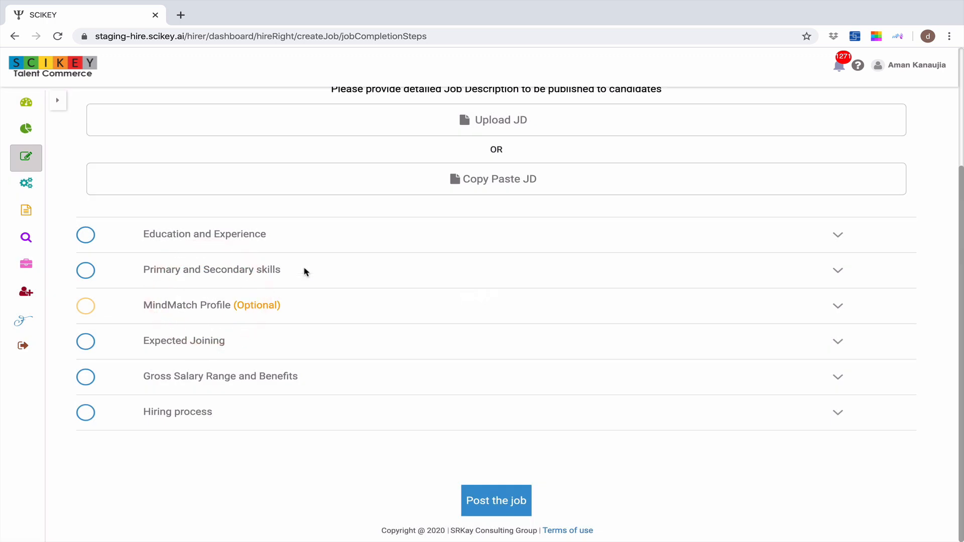
scroll(402, 261, "up", 1)
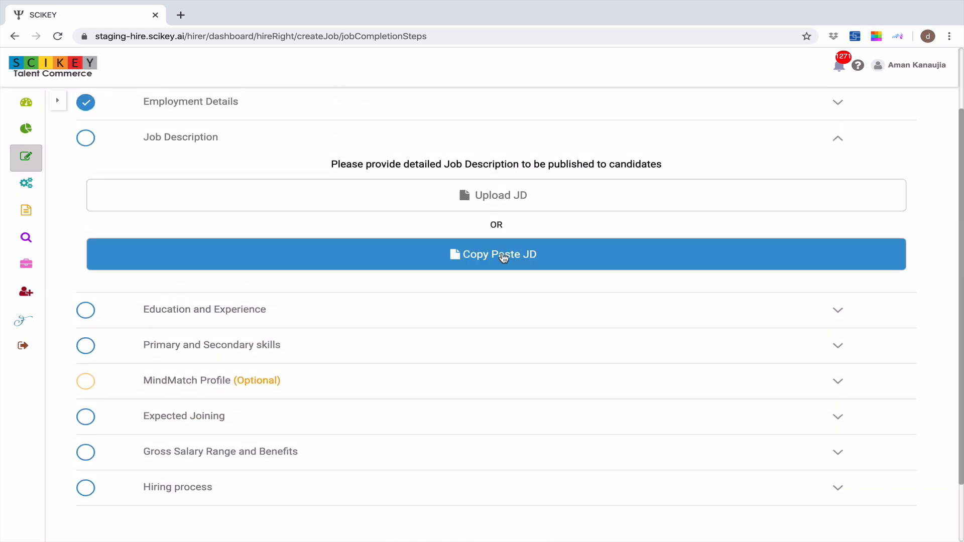
left_click(504, 259)
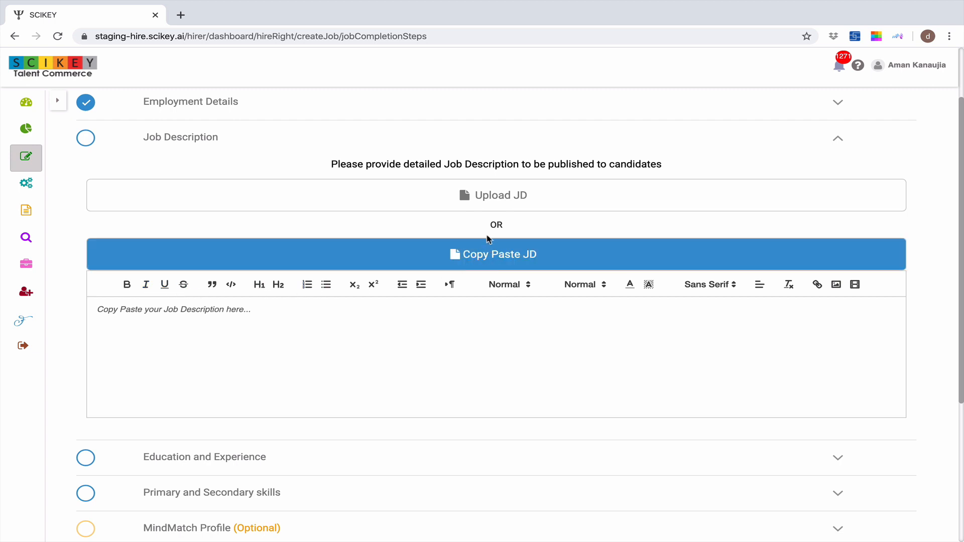
left_click(490, 197)
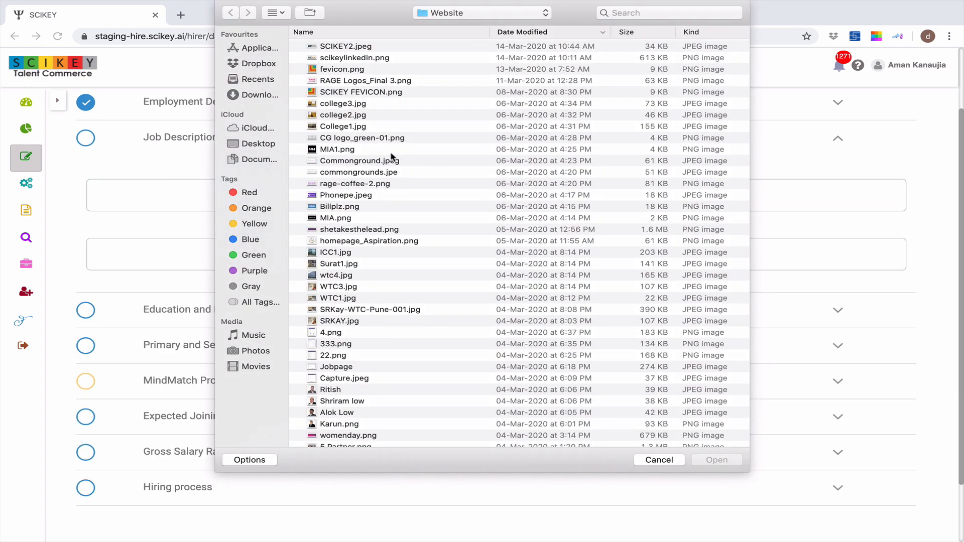
left_click(260, 145)
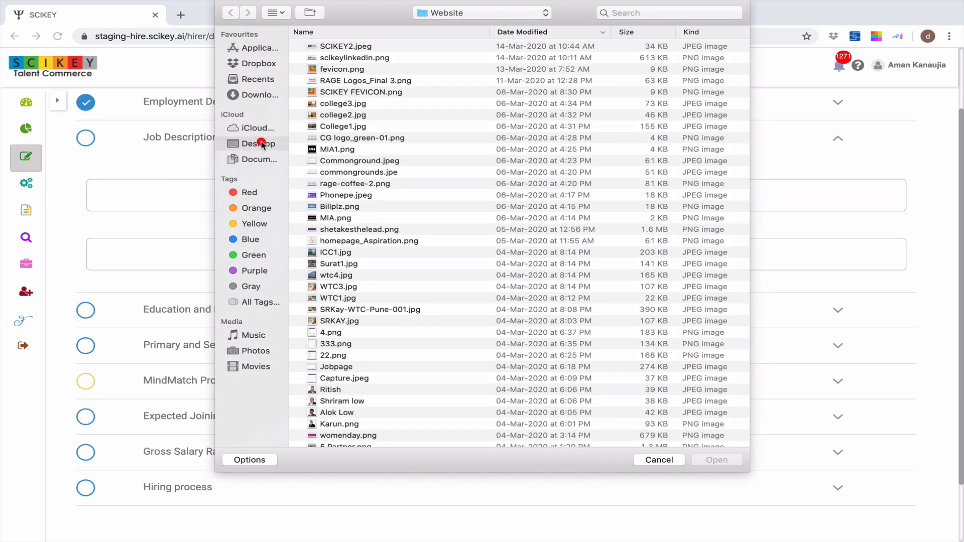
double_click(344, 47)
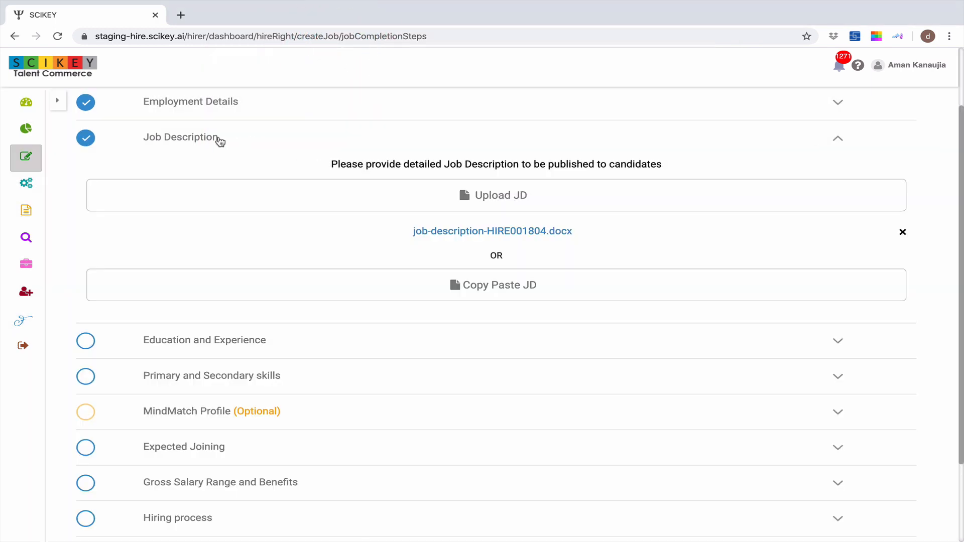
left_click(217, 139)
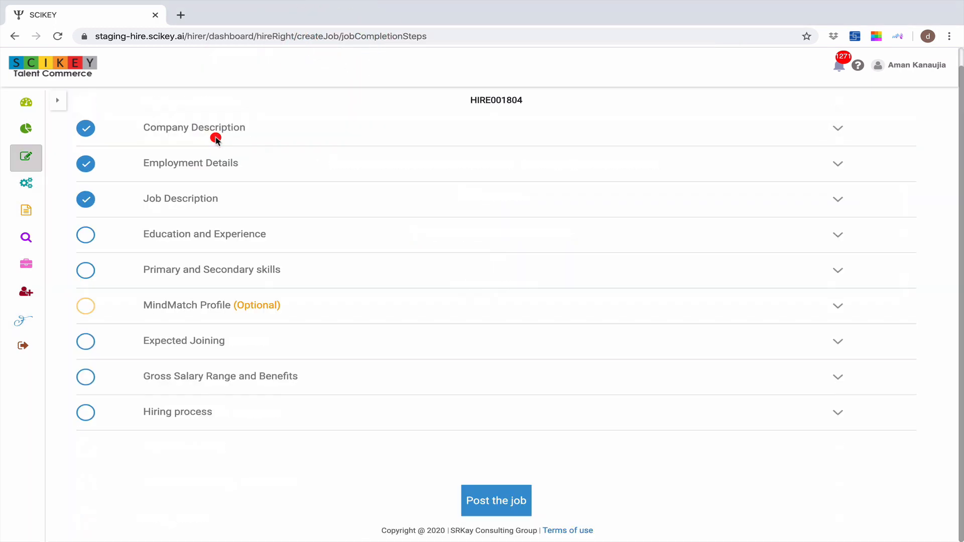
Set the required education level to Bachelor's degree and the experience range to 4 - 15 years
left_click(211, 238)
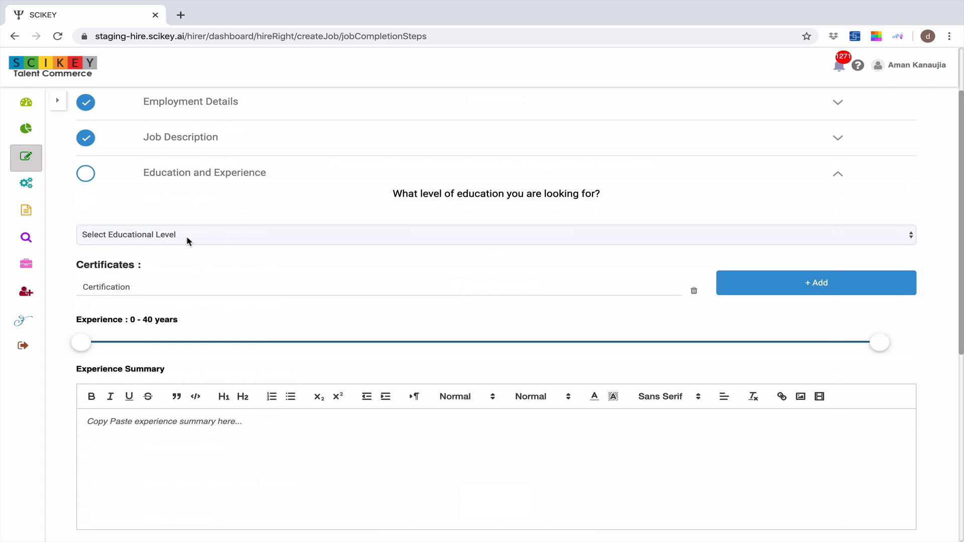
left_click(187, 241)
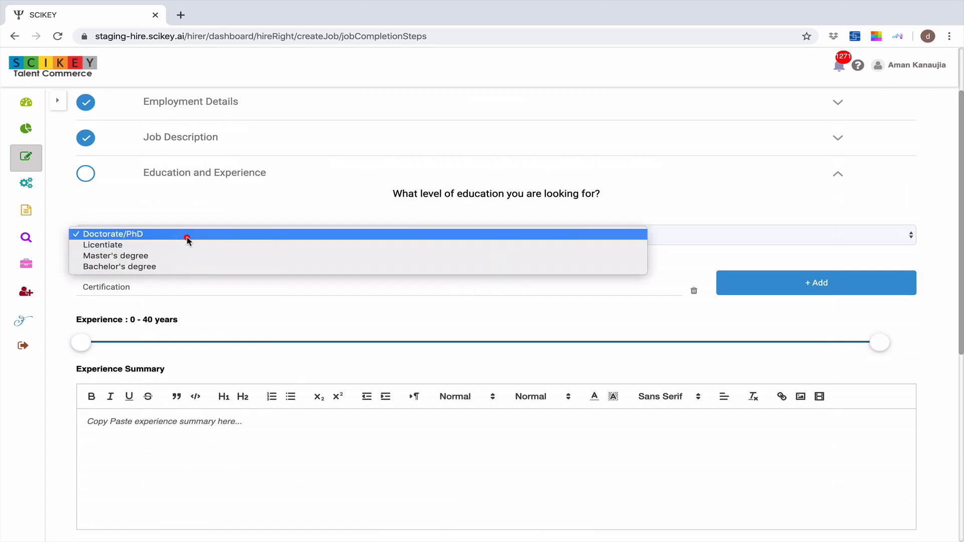
left_click(178, 267)
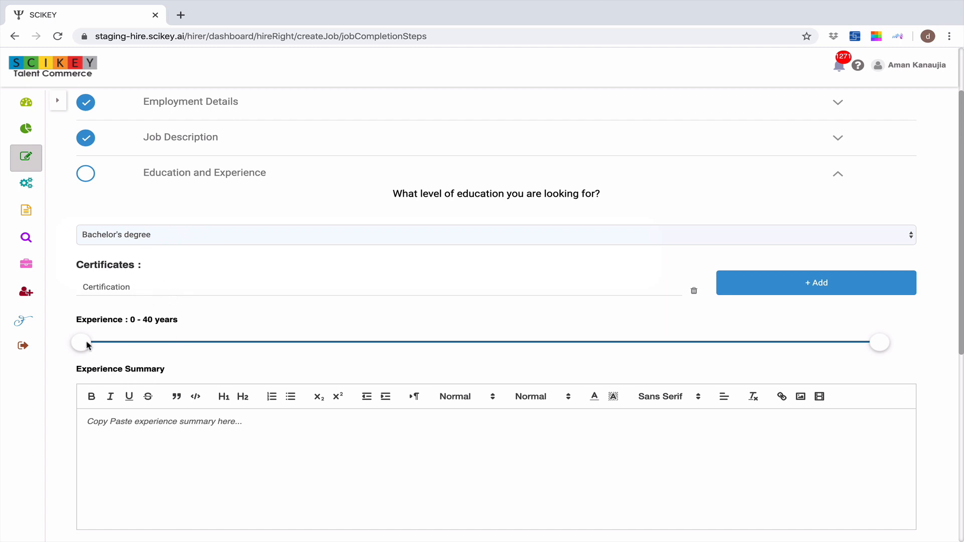
left_click_drag(88, 346, 178, 343)
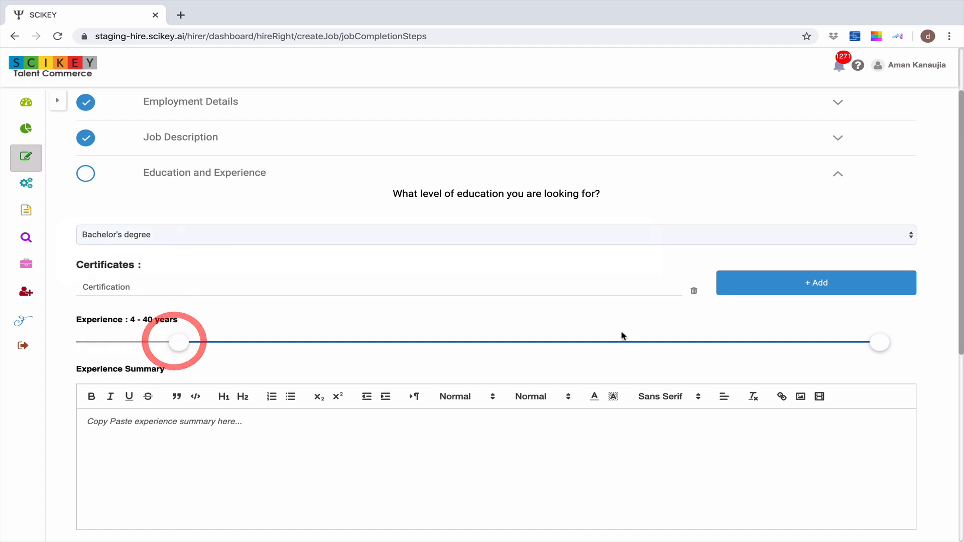
left_click_drag(879, 342, 396, 343)
Enter the experience summary "Minimum experience of 4 years" and save the educational details
scroll(457, 327, "down", 2)
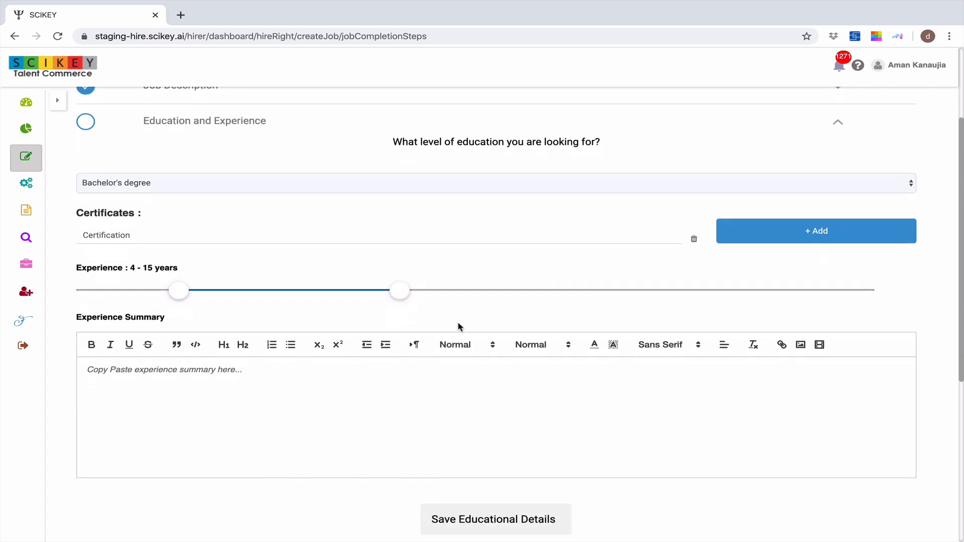
scroll(458, 327, "down", 1)
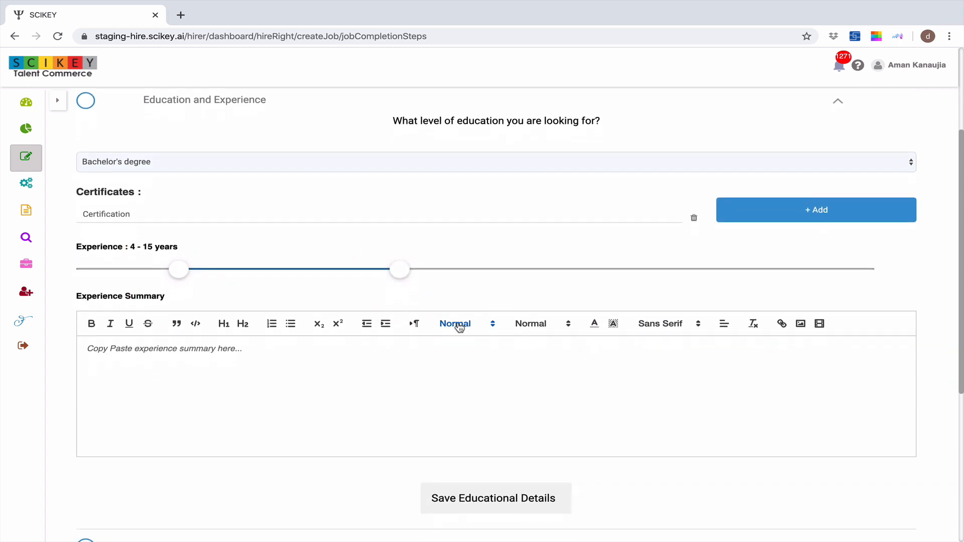
left_click(168, 356)
type("Minimum")
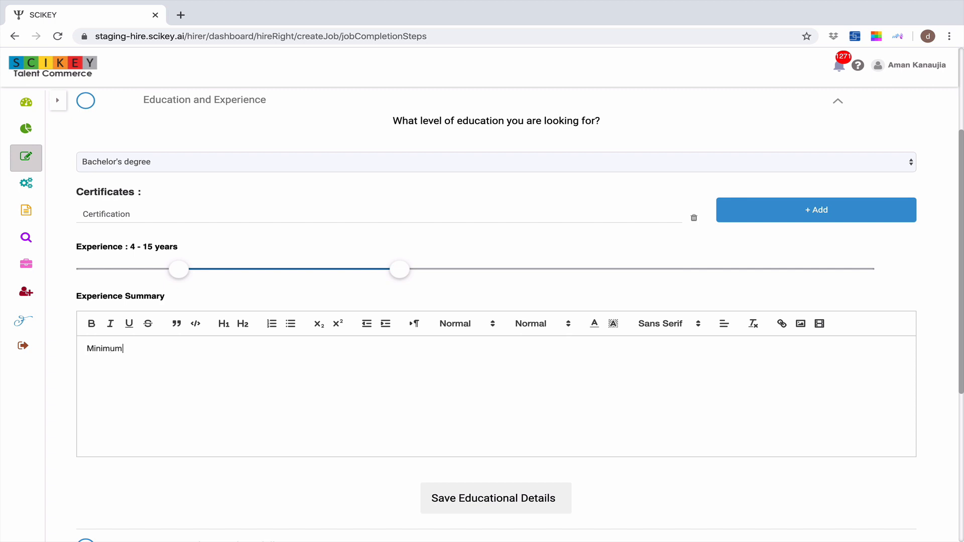
type(" experience of 4 years")
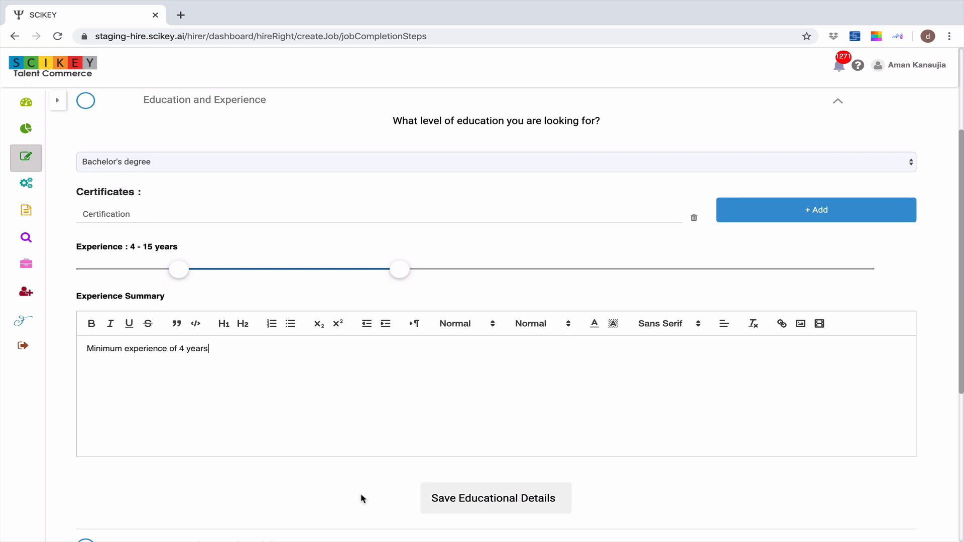
left_click(474, 496)
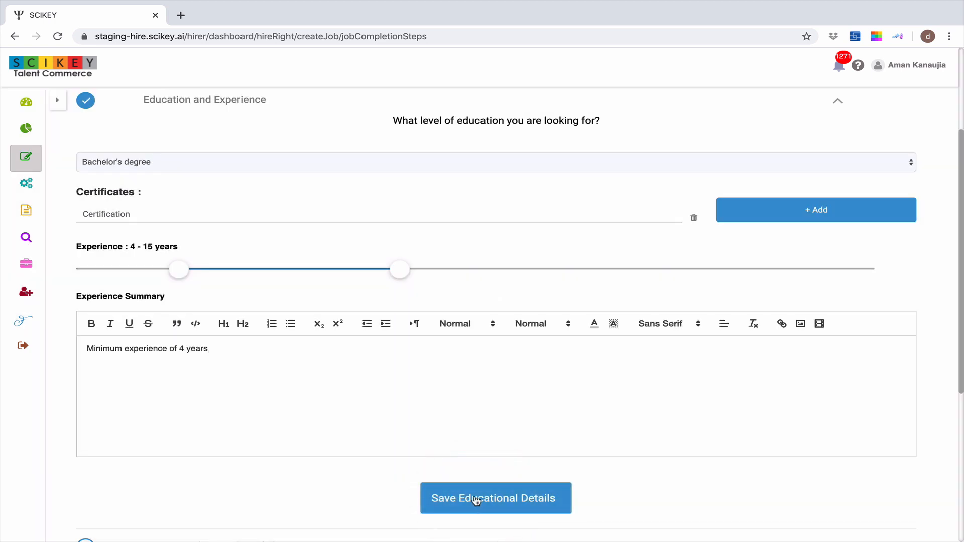
Delete the Agile skill from the primary skills in the Primary and Secondary skills section
scroll(441, 364, "down", 5)
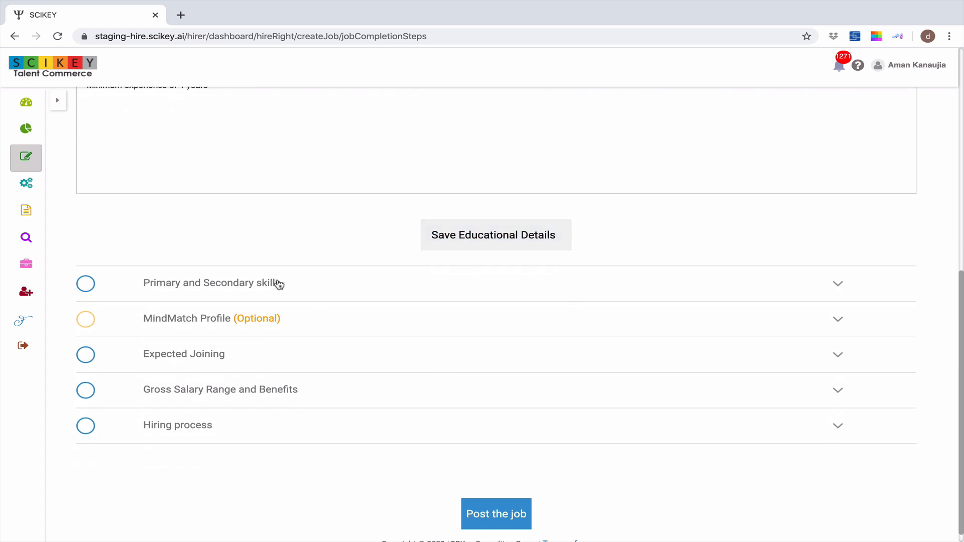
left_click(272, 283)
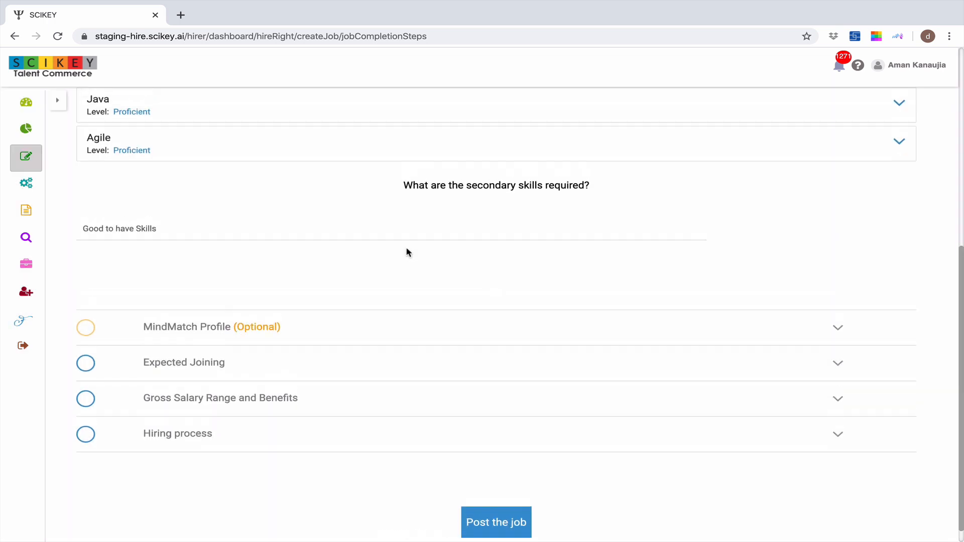
scroll(408, 252, "up", 3)
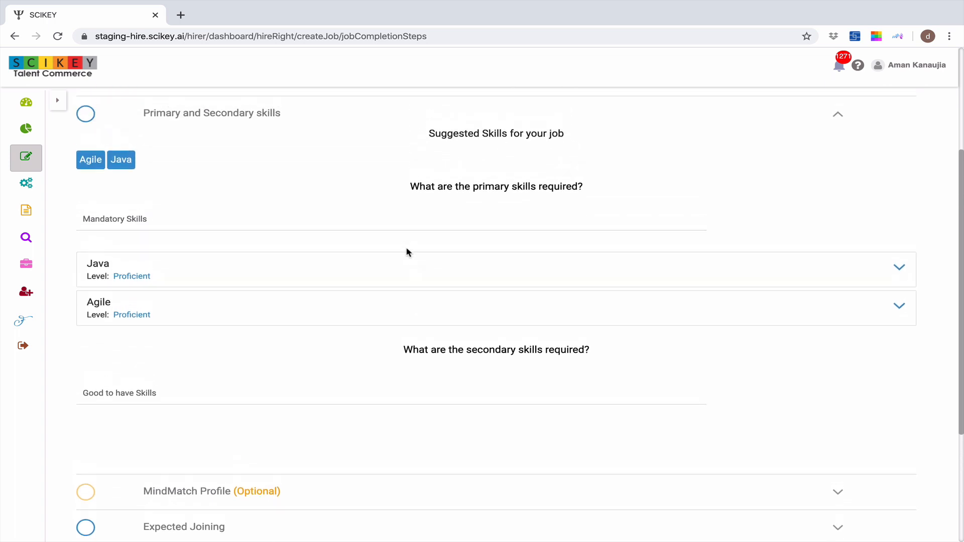
scroll(407, 252, "up", 1)
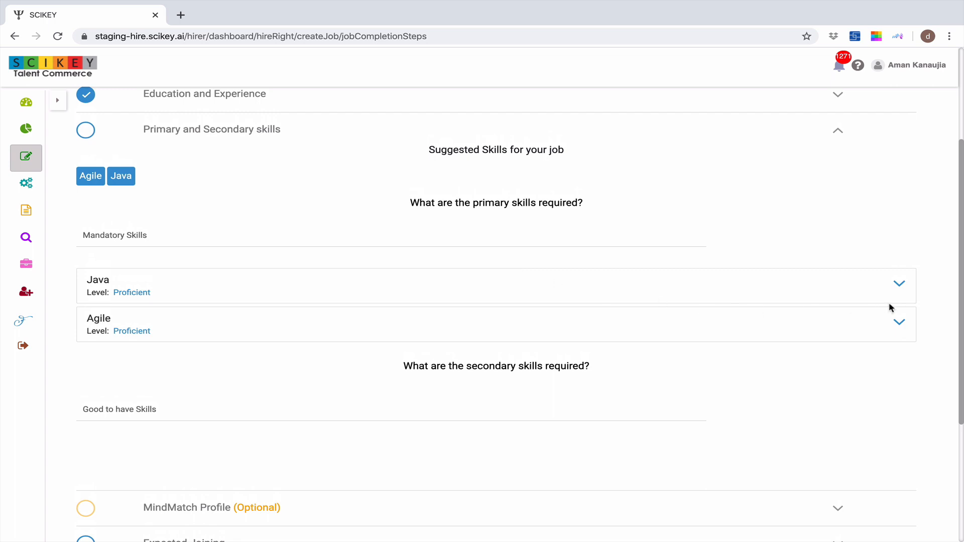
left_click(899, 323)
scroll(412, 416, "down", 1)
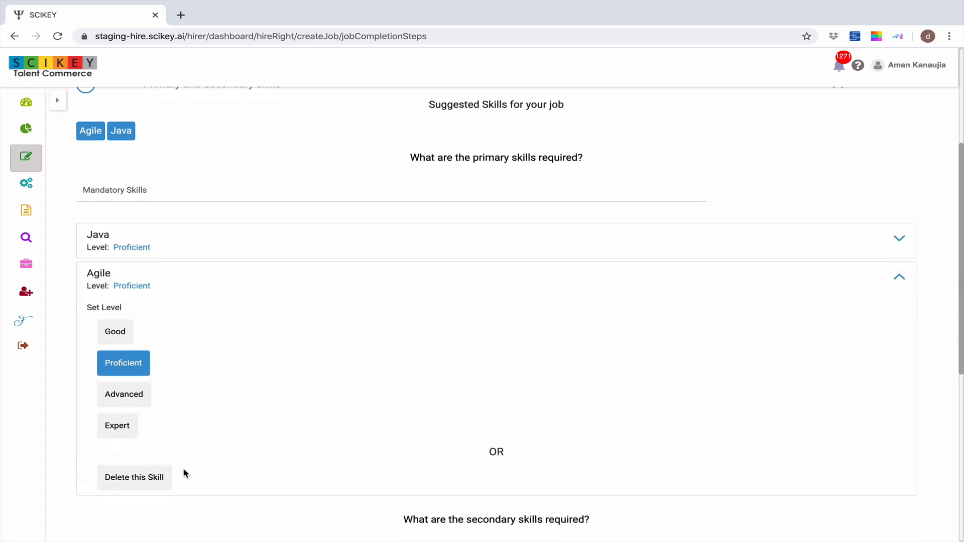
left_click(165, 476)
Apply the Developer template to the optional MindMatch Profile
scroll(276, 366, "down", 1)
left_click(229, 333)
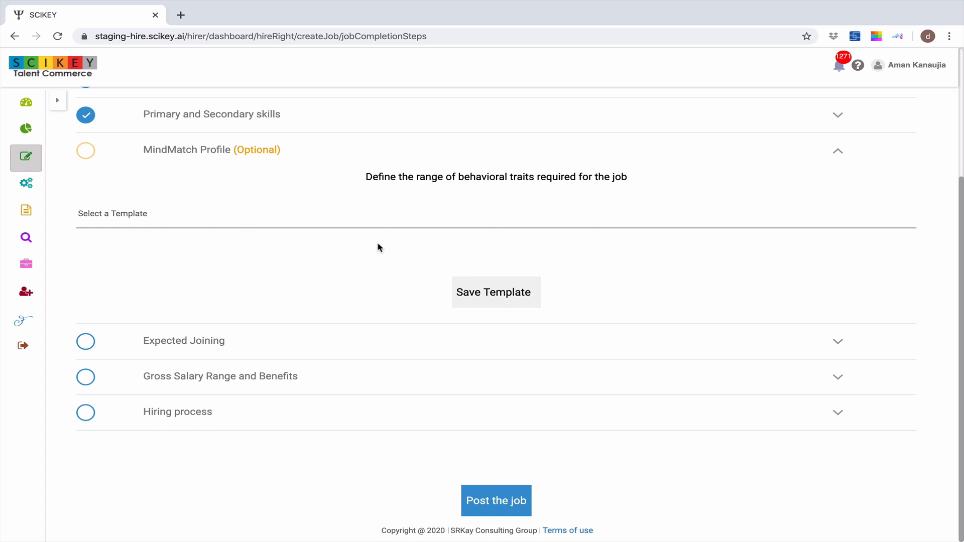
left_click(299, 218)
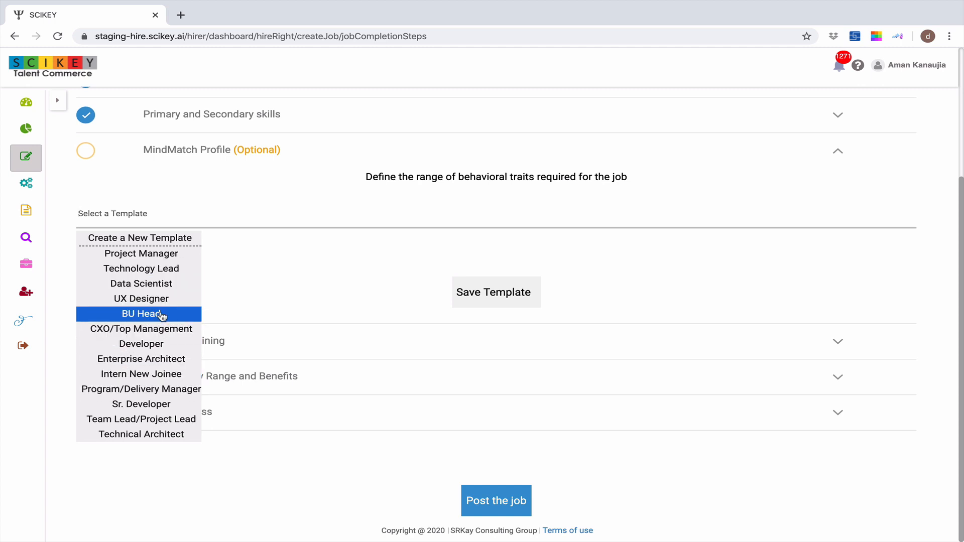
left_click(157, 344)
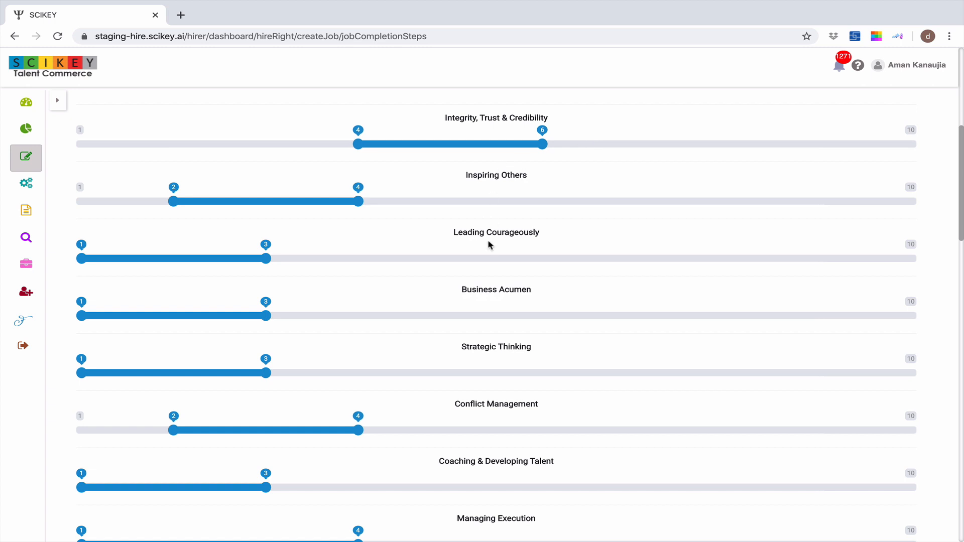
Set the Integrity, Trust & Credibility trait range to 3 - 8 and save the MindMatch template
left_click(281, 144)
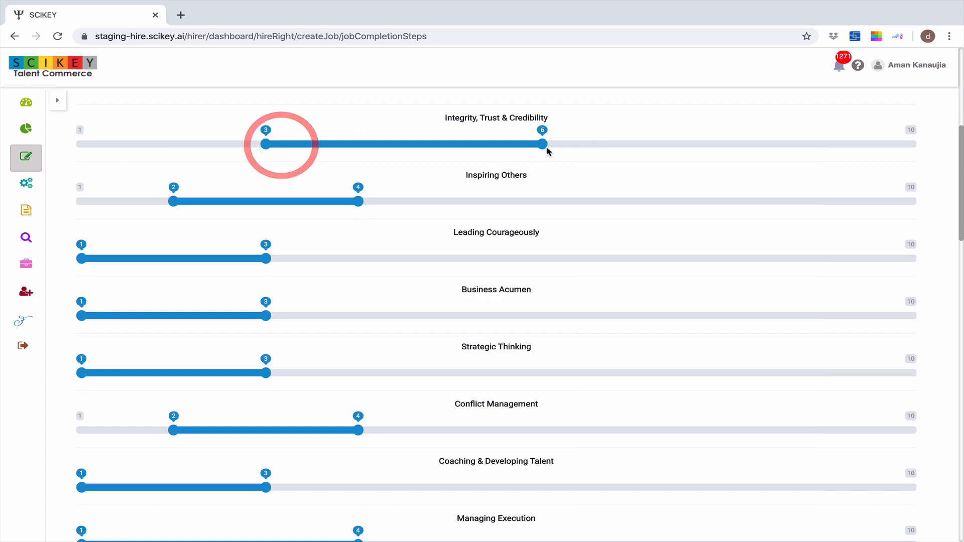
left_click(587, 144)
left_click(713, 145)
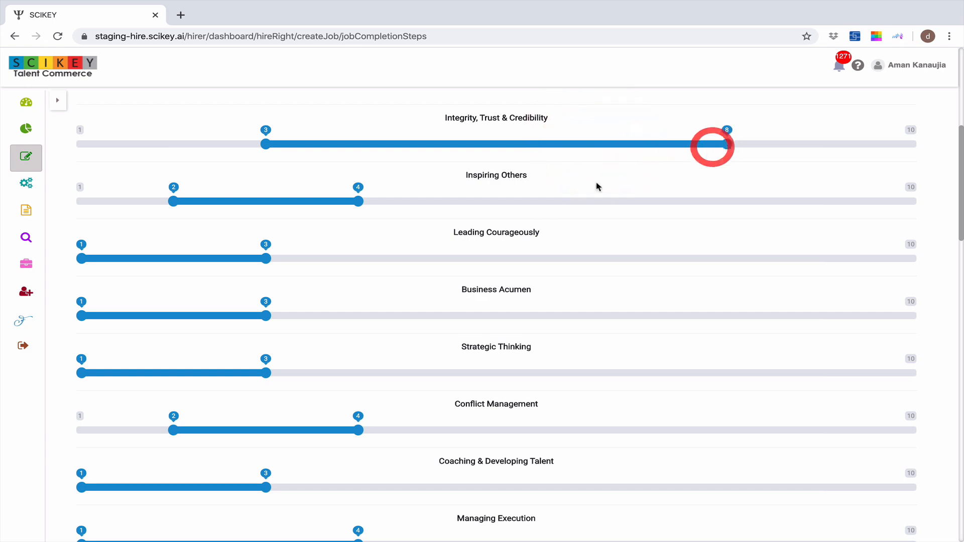
scroll(542, 221, "down", 15)
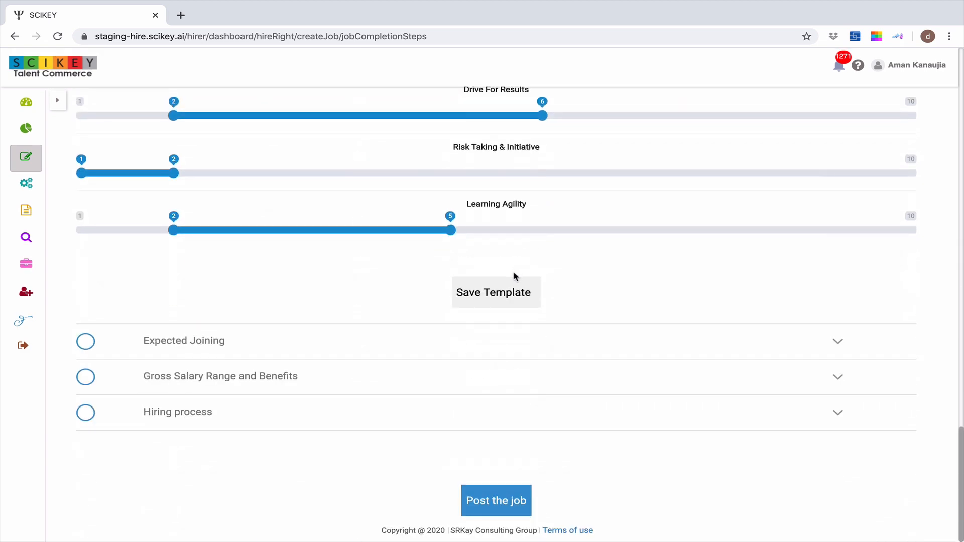
scroll(514, 275, "up", 1)
left_click(507, 337)
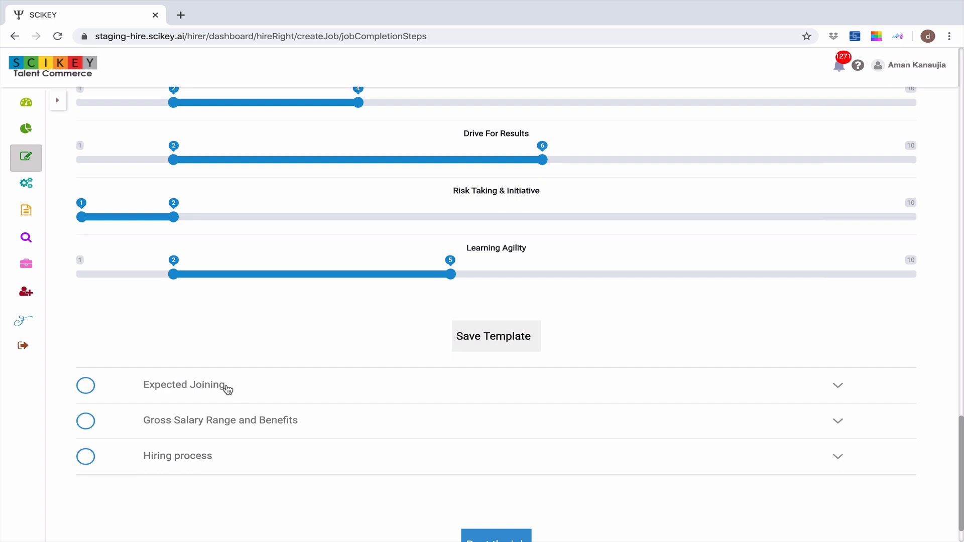
Set the expected joining start date to the custom date March 31, 2020
left_click(226, 386)
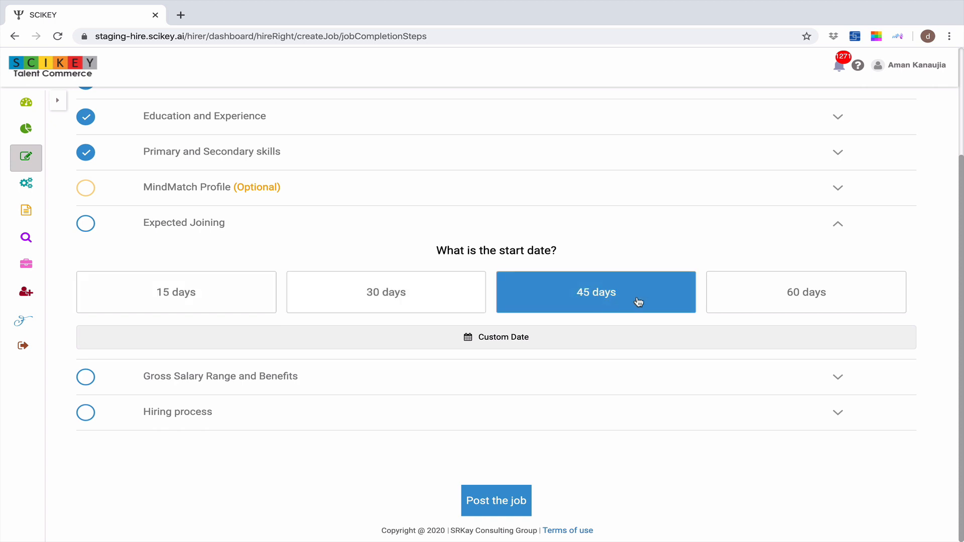
left_click(524, 339)
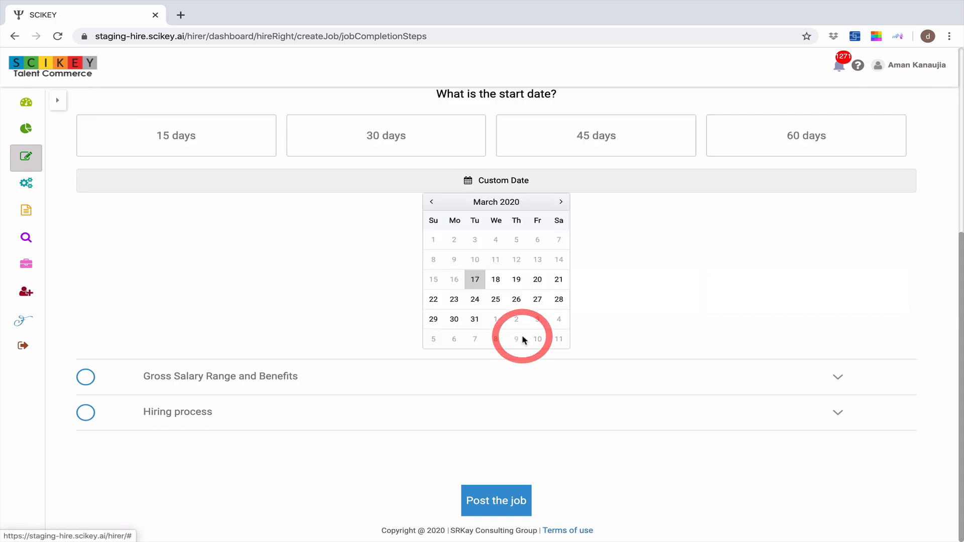
left_click(475, 321)
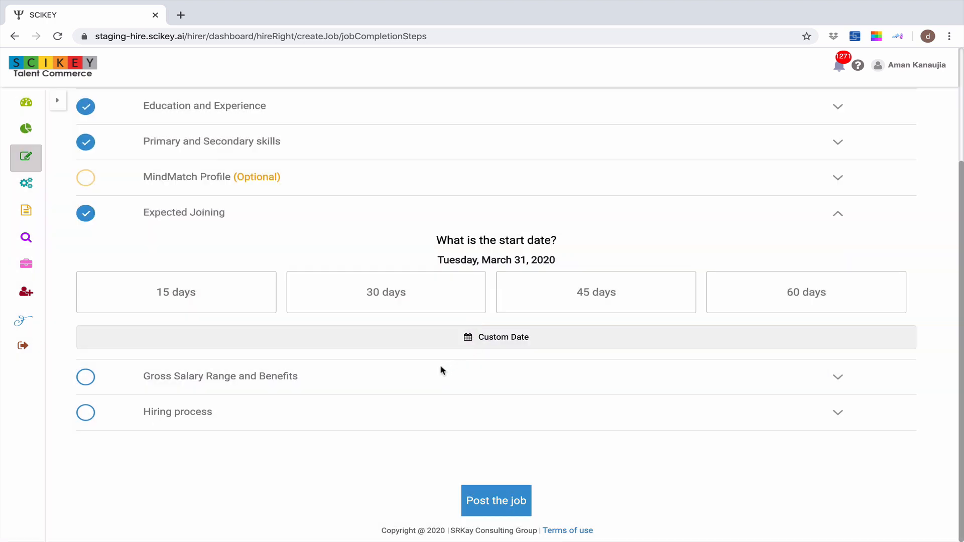
Set the currency to INR and the frequency to Annually in the Gross Salary Range and Benefits section
left_click(305, 381)
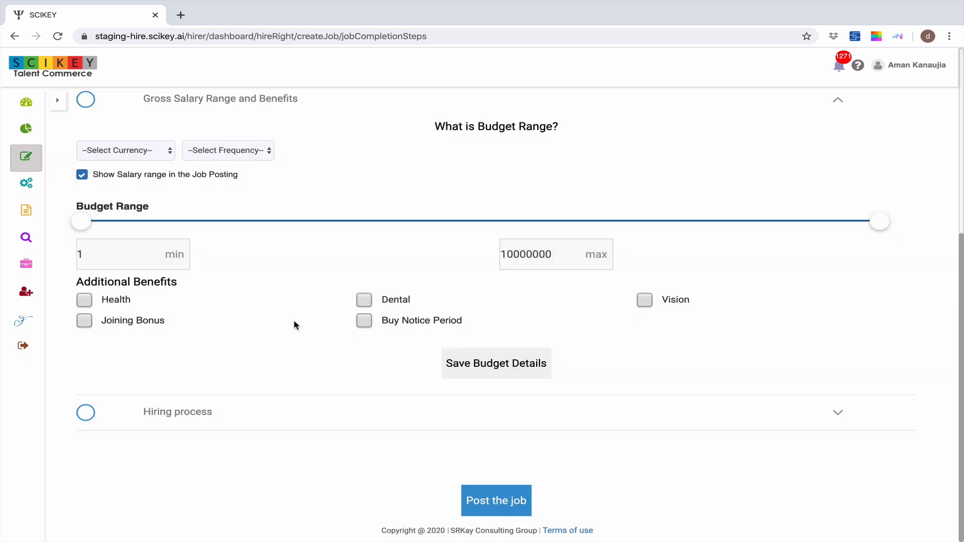
scroll(295, 326, "up", 1)
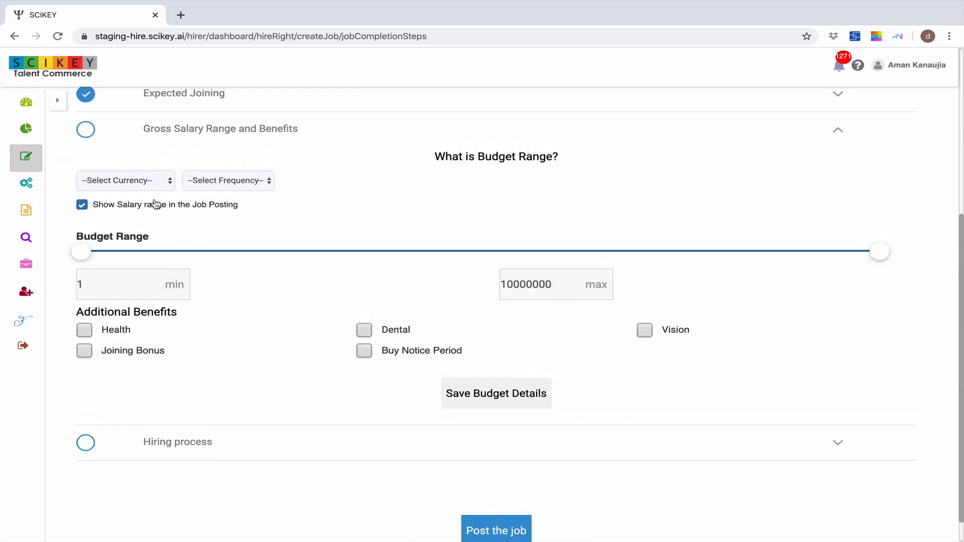
left_click(147, 184)
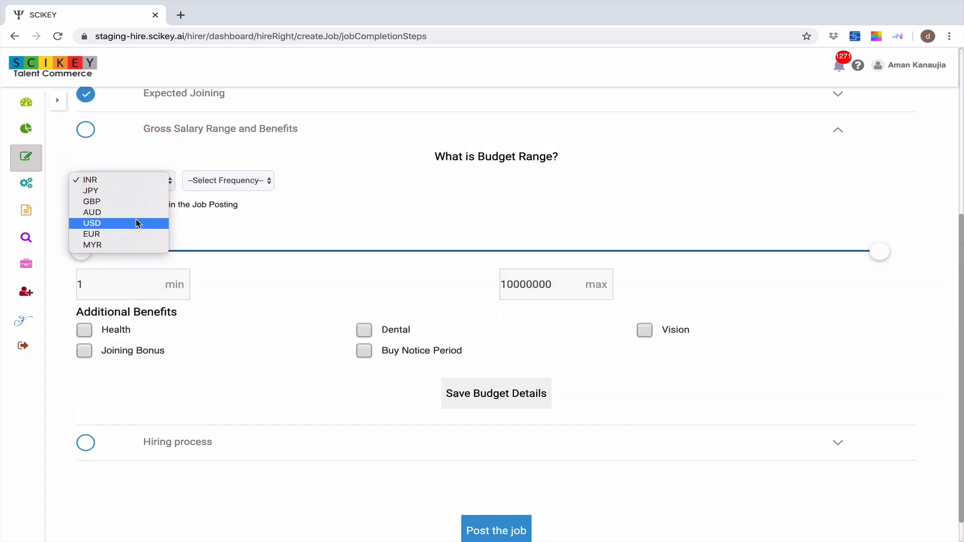
left_click(123, 181)
left_click(215, 181)
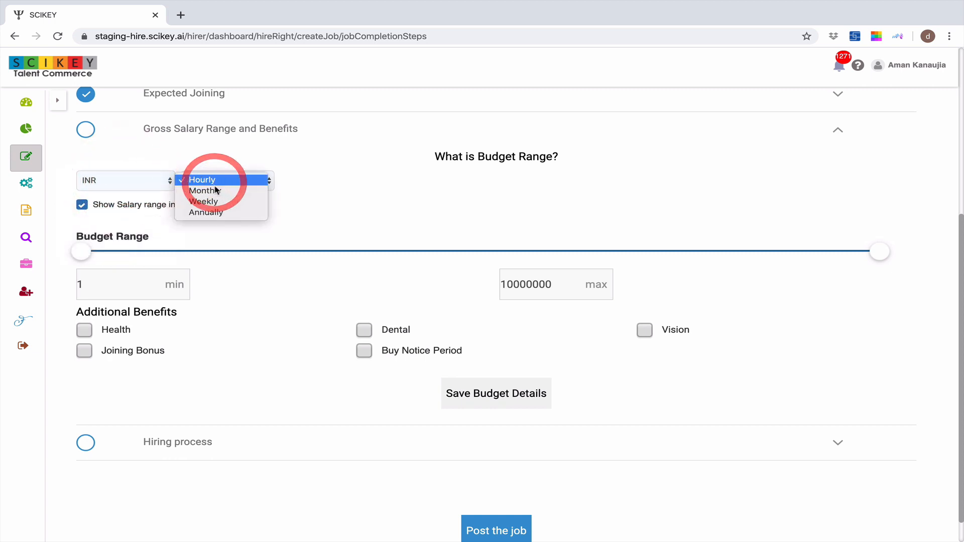
left_click(219, 213)
Set the budget range to a minimum of 700001 and a maximum of 1500000
left_click_drag(87, 253, 146, 256)
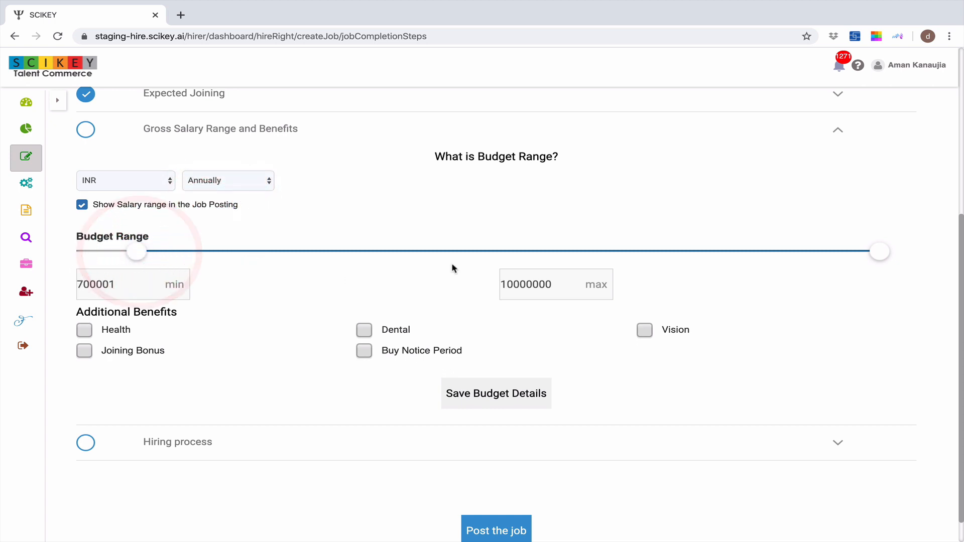
left_click_drag(866, 254, 201, 254)
left_click(273, 337)
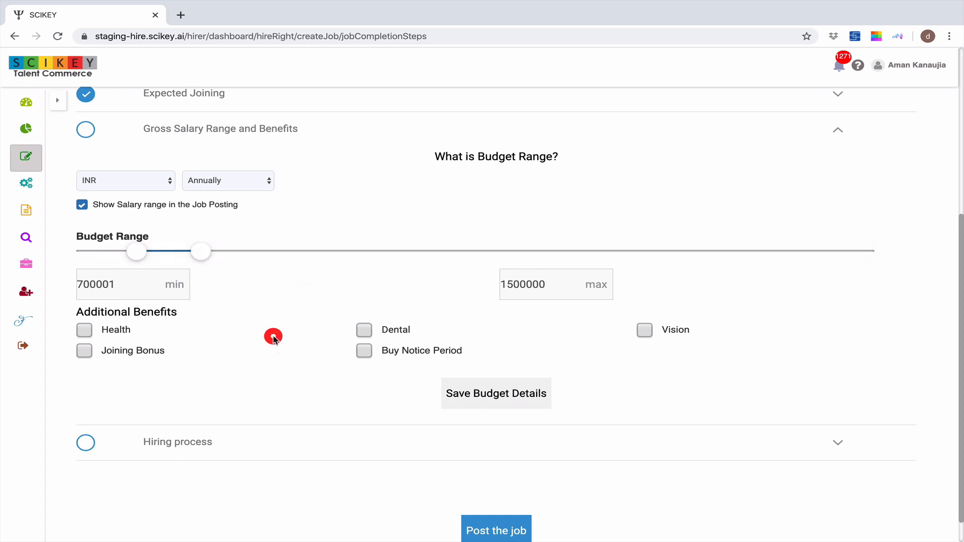
Include Health, Joining Bonus, Dental and Buy Notice Period as additional benefits and save the budget details
left_click(85, 332)
left_click(86, 350)
left_click(364, 330)
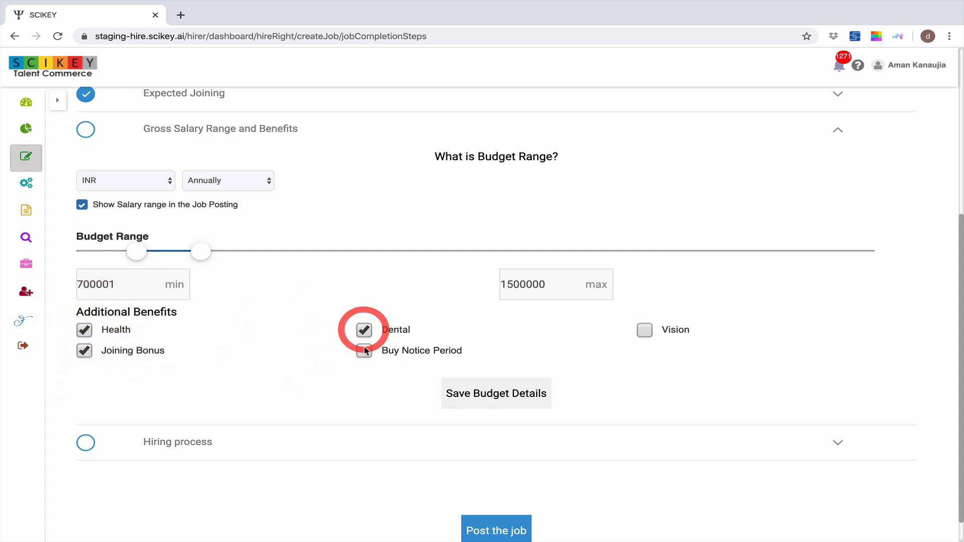
left_click(364, 351)
left_click(511, 397)
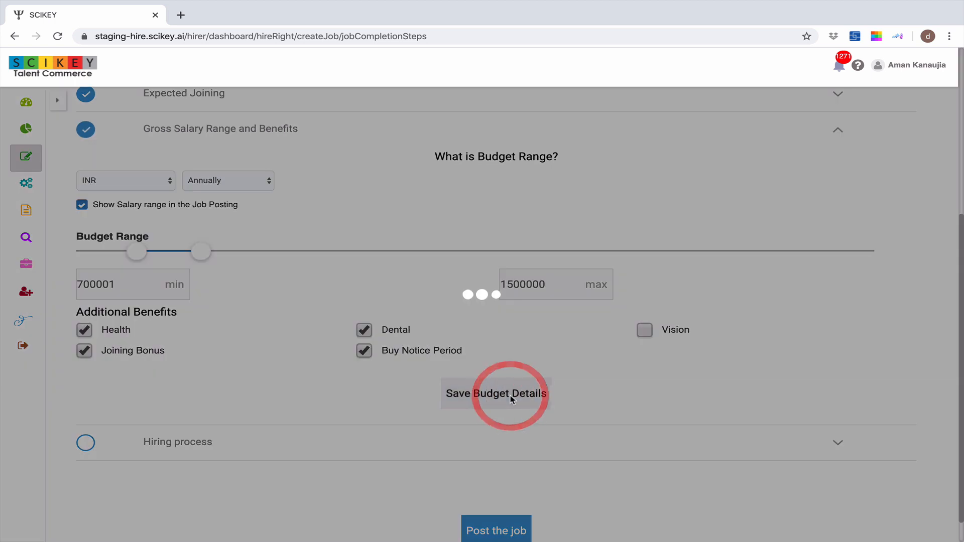
Choose "SCIKEY Test - Optional, L1-Interview, L2-Interview" as the hiring process for the job
scroll(461, 329, "down", 1)
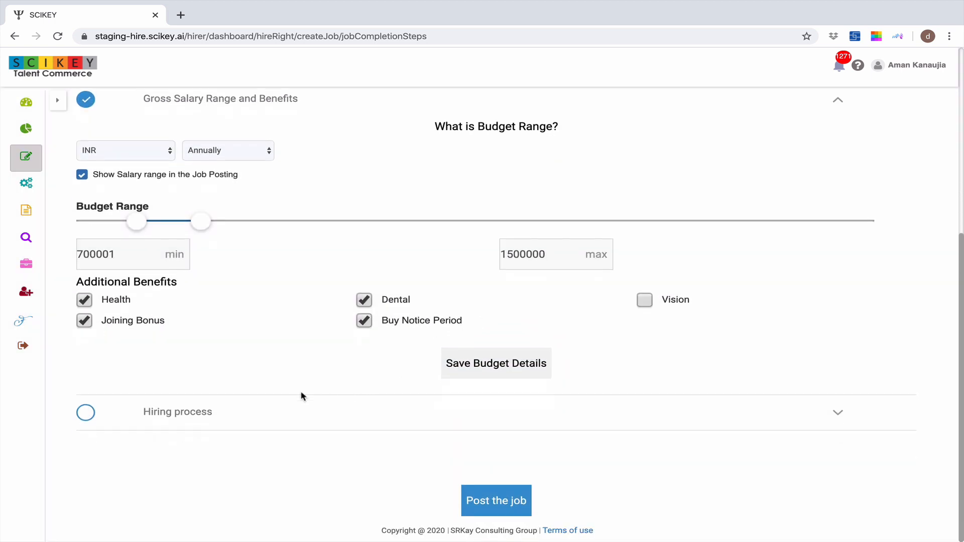
left_click(273, 413)
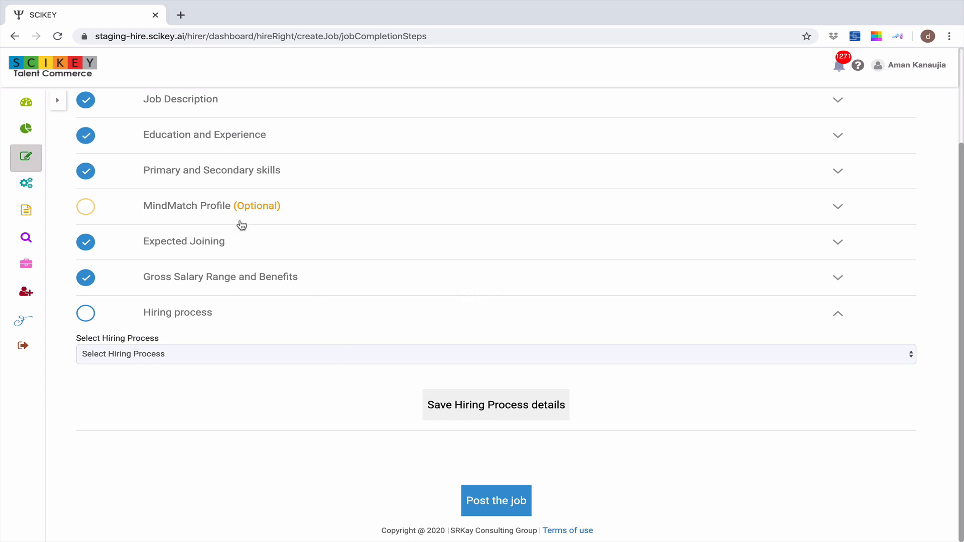
left_click(241, 357)
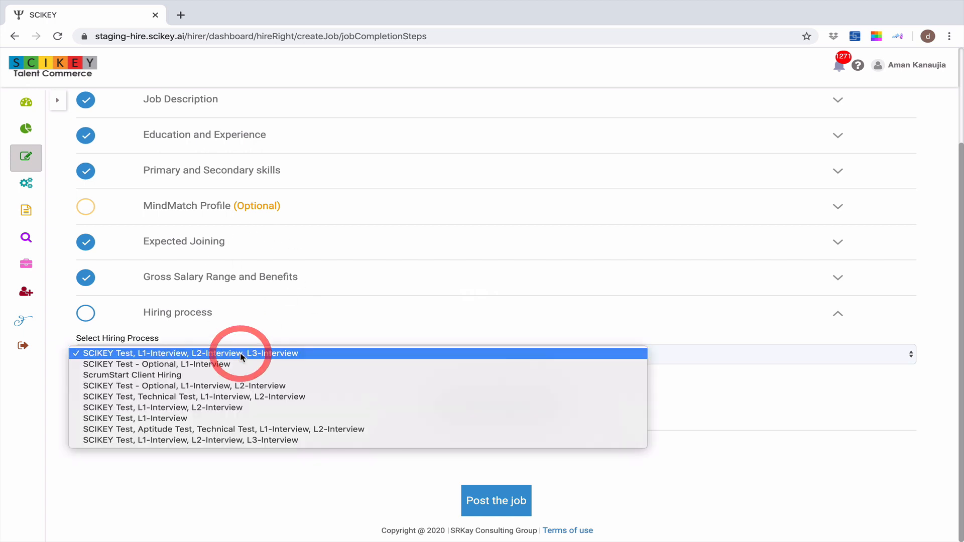
left_click(162, 386)
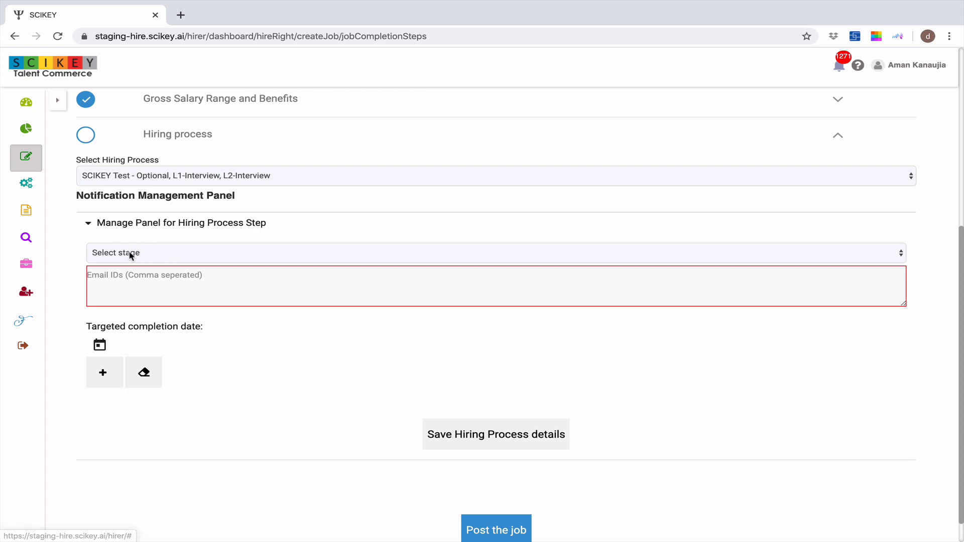
Select the SHORTLISTED stage in the Notification Management Panel and enter the panel member's e-mail address
left_click(170, 258)
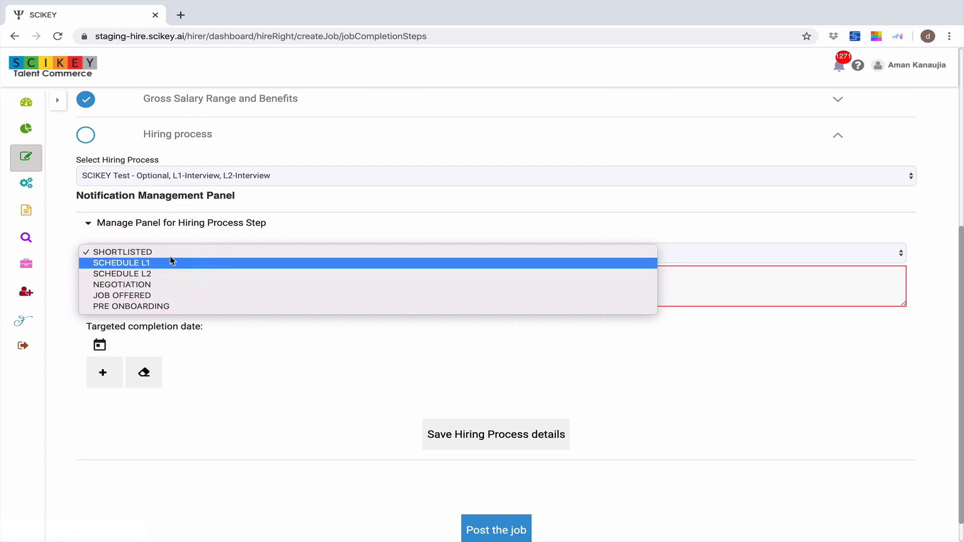
left_click(170, 254)
left_click(163, 273)
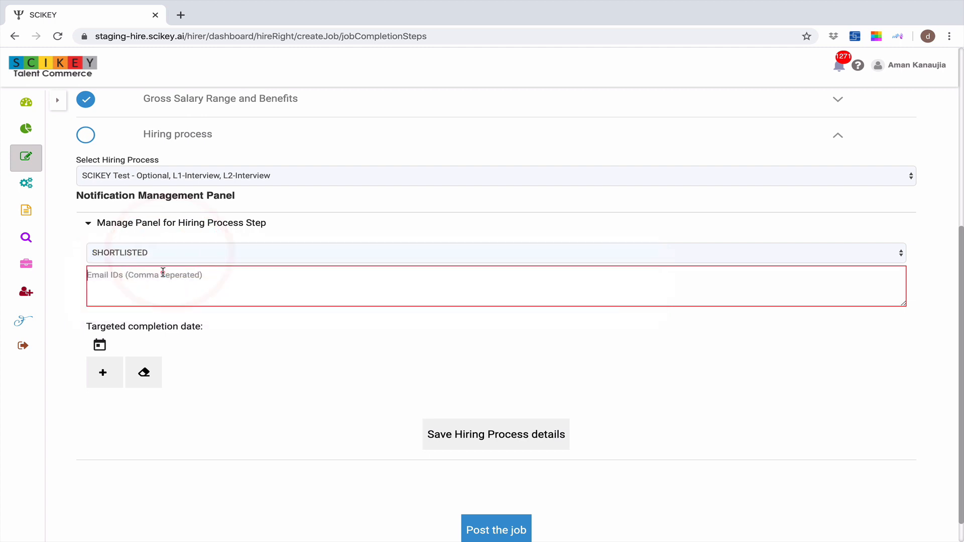
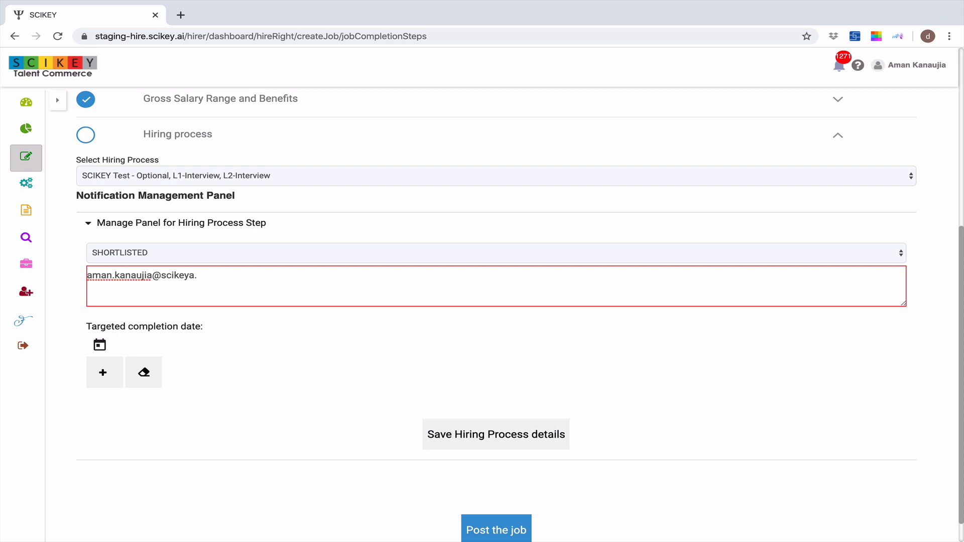
left_click(207, 343)
Set the SHORTLISTED stage's targeted completion date to March 21, 2020 and add the stage
left_click(99, 345)
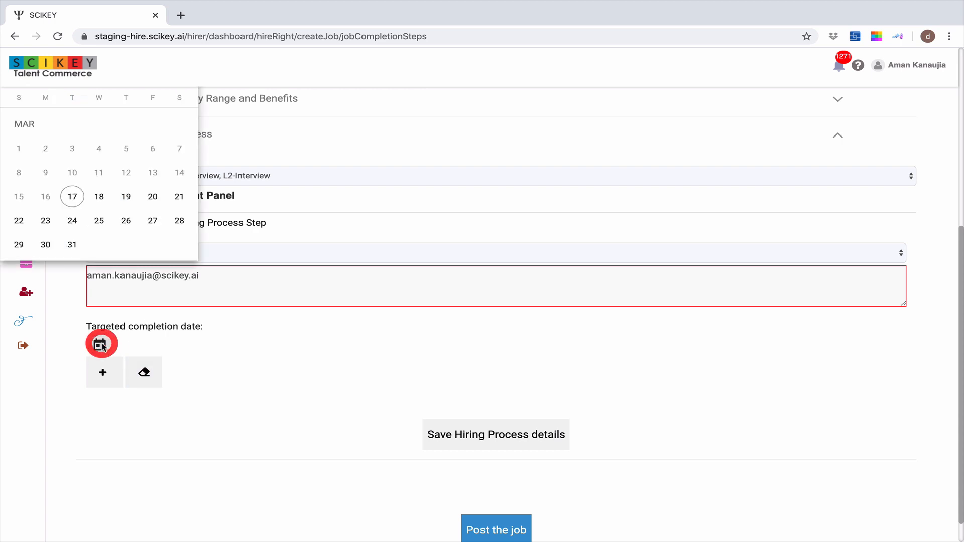
left_click(173, 199)
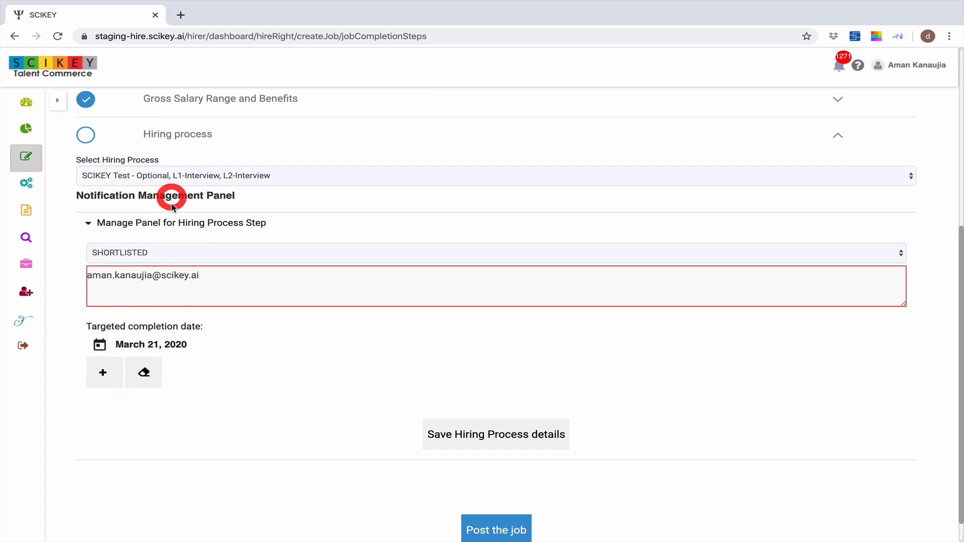
left_click(106, 372)
Select the SCHEDULE L1 stage for the notification panel and enter the panel member's e-mail address
left_click(251, 300)
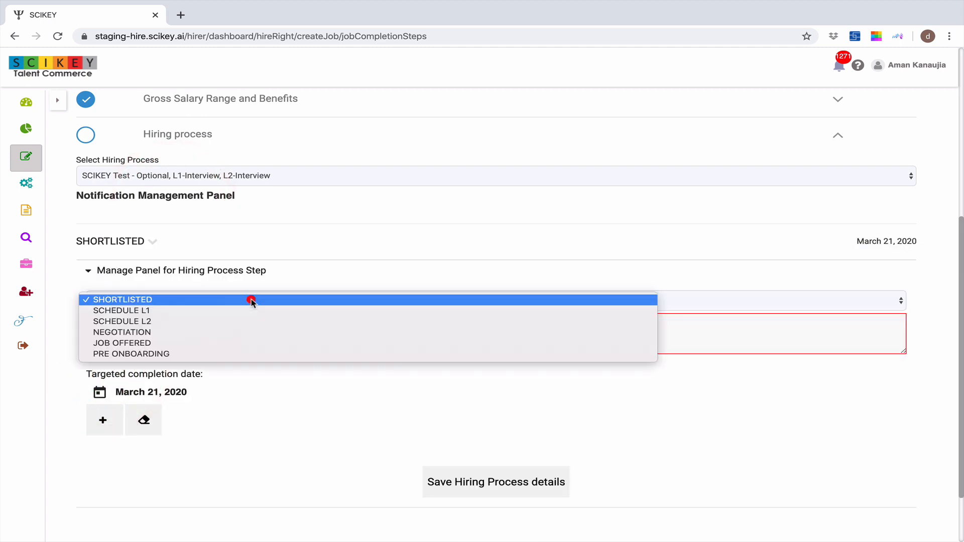
left_click(251, 310)
left_click(224, 320)
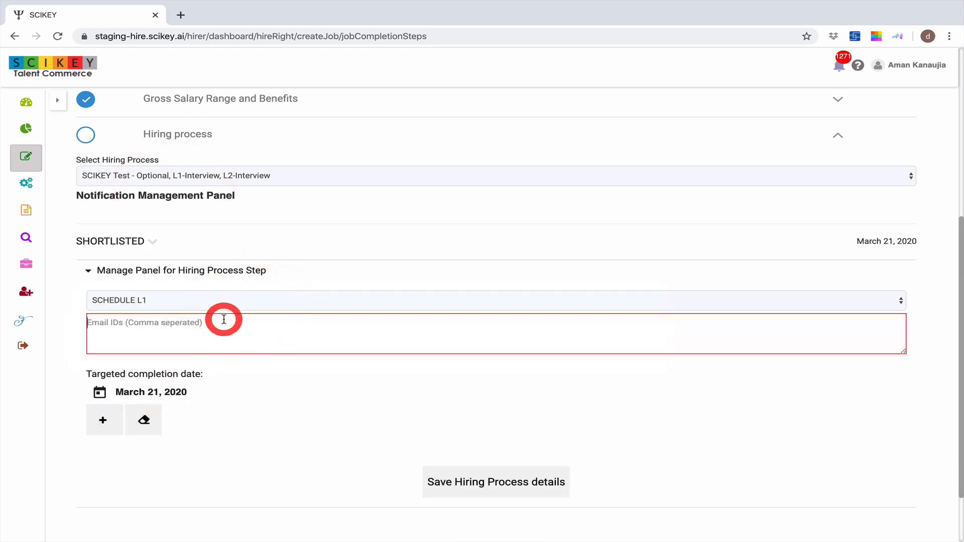
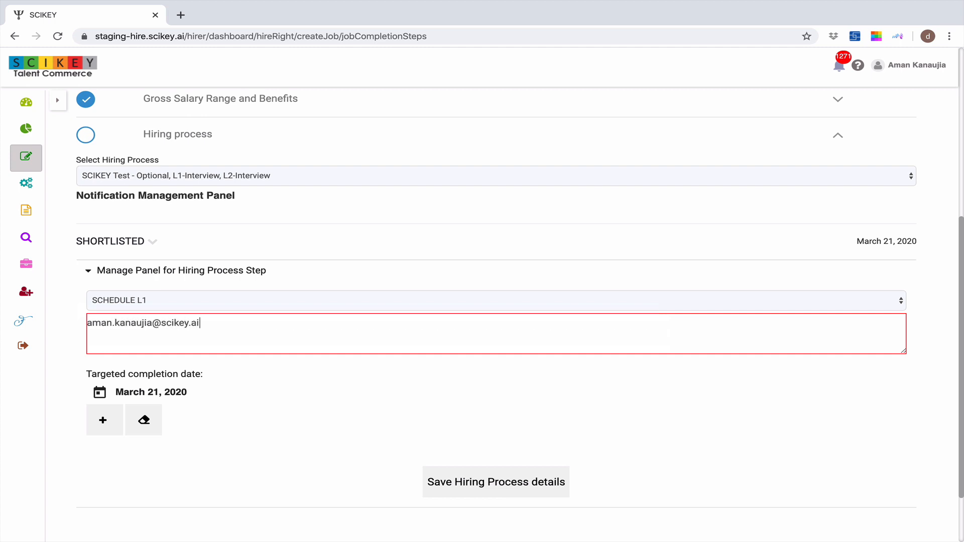
Set the SCHEDULE L1 stage's targeted completion date to March 24, 2020 and add the stage
left_click(99, 392)
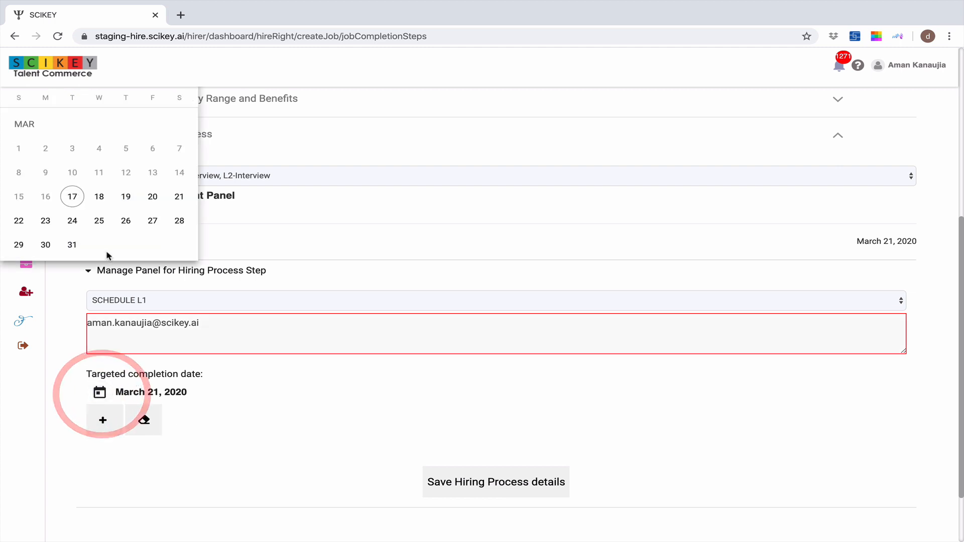
left_click(75, 223)
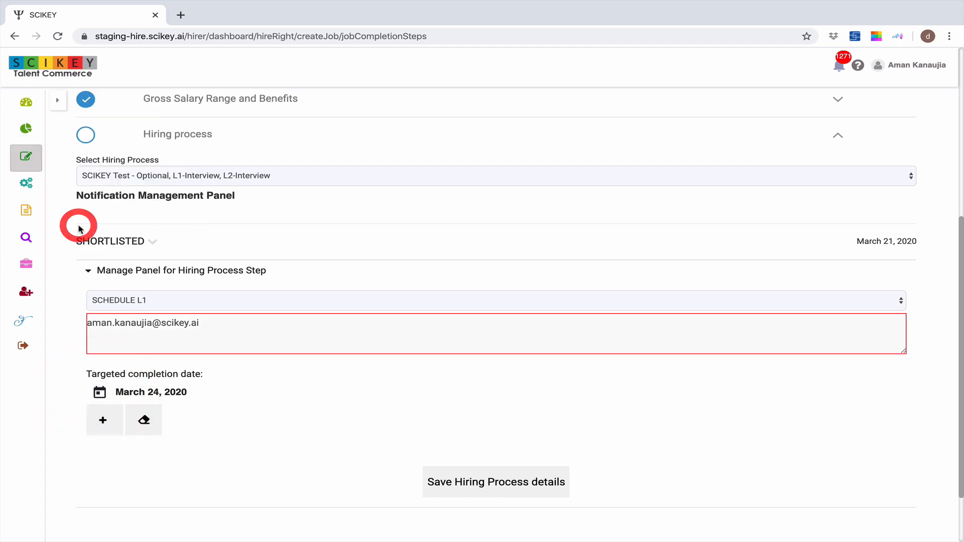
left_click(115, 431)
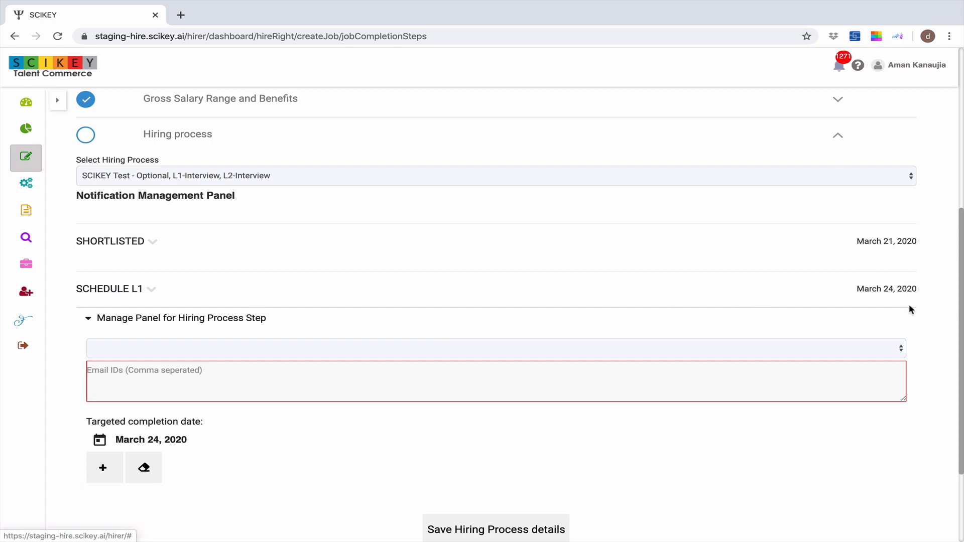
Save the hiring process details with the added notification stages
scroll(472, 328, "up", 1)
scroll(471, 327, "down", 2)
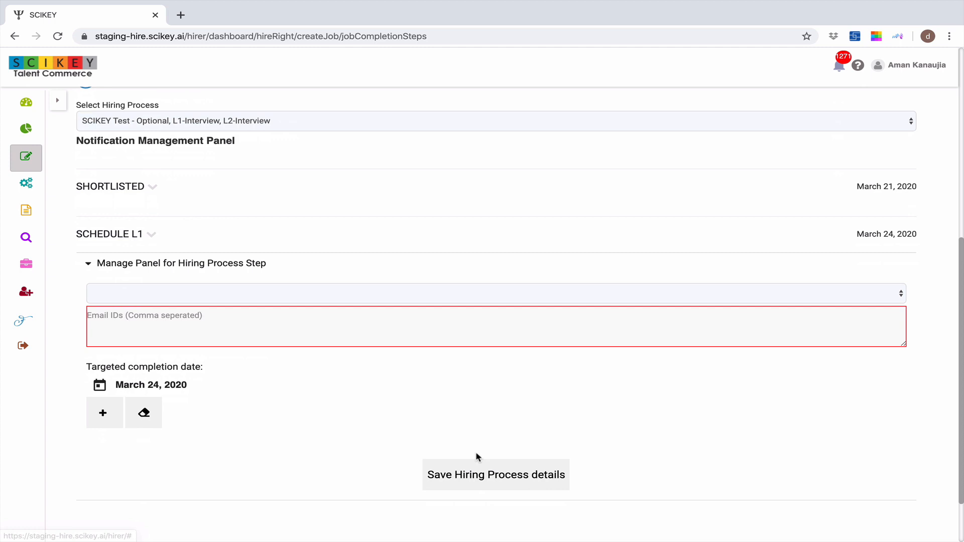
left_click(476, 469)
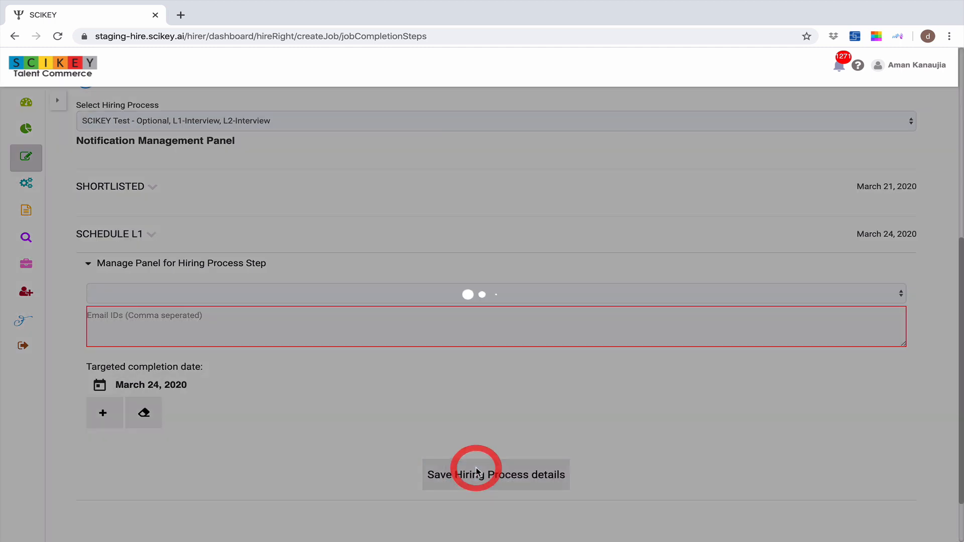
Collapse the Hiring process section and post the job
scroll(361, 377, "up", 1)
scroll(362, 376, "up", 2)
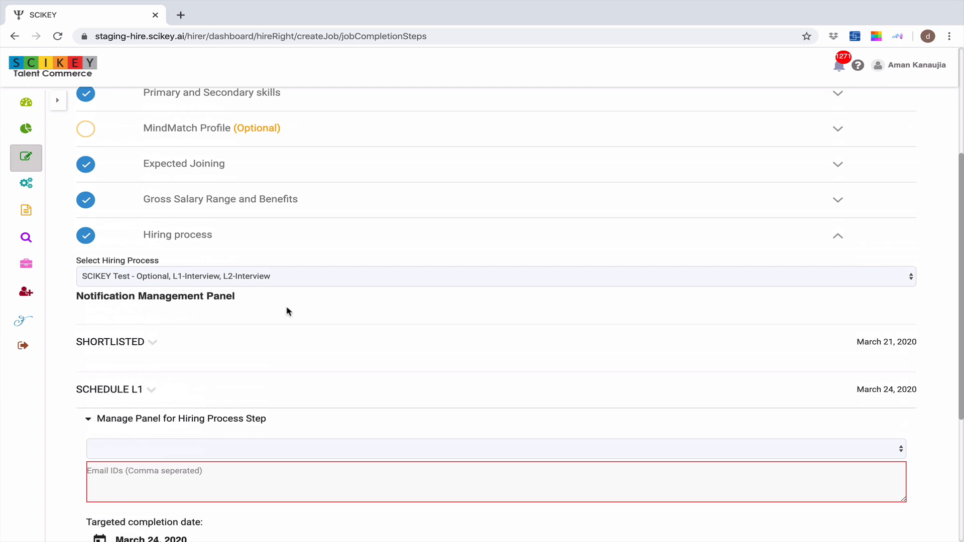
left_click(199, 241)
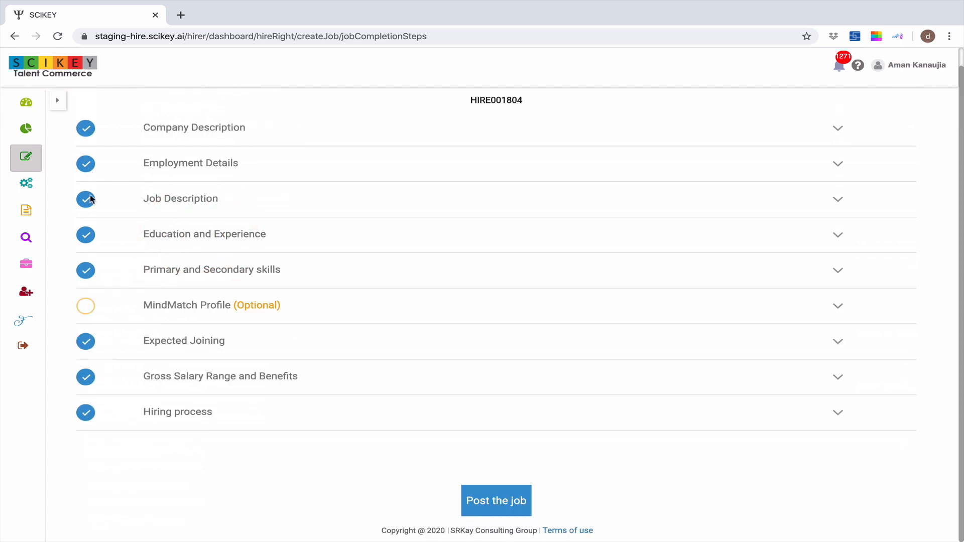
left_click(507, 505)
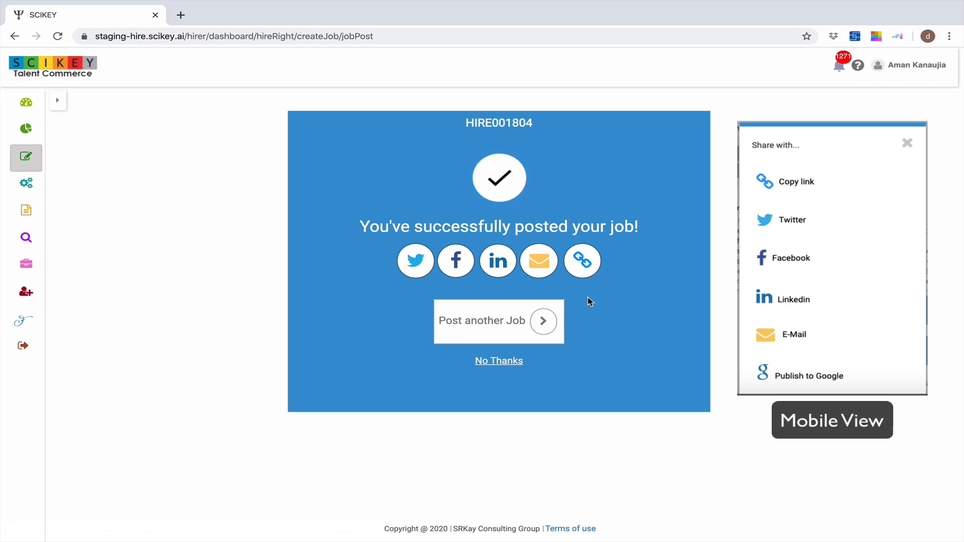
Open the available actions for the SRKay Consulting Group Java Developer job among the active jobs
mouse_move(780, 4)
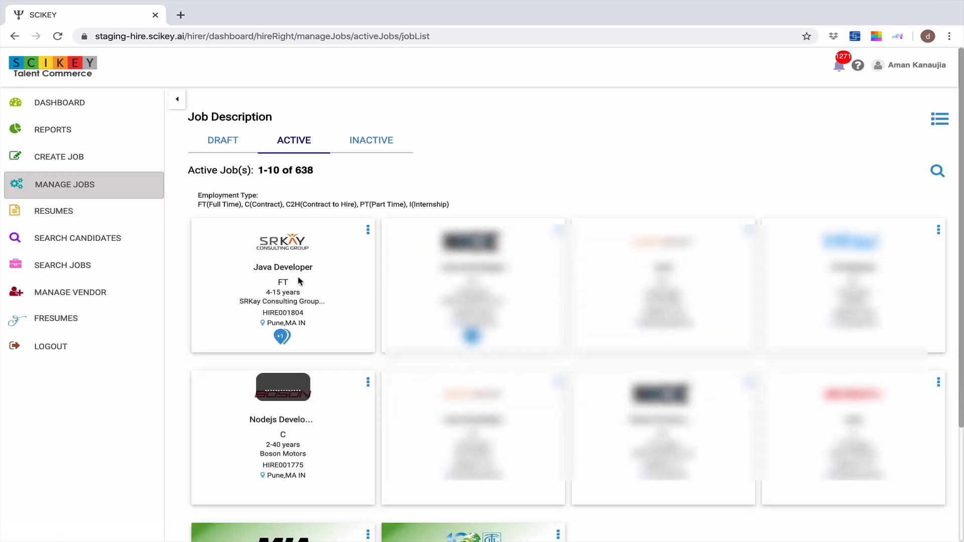
left_click(368, 230)
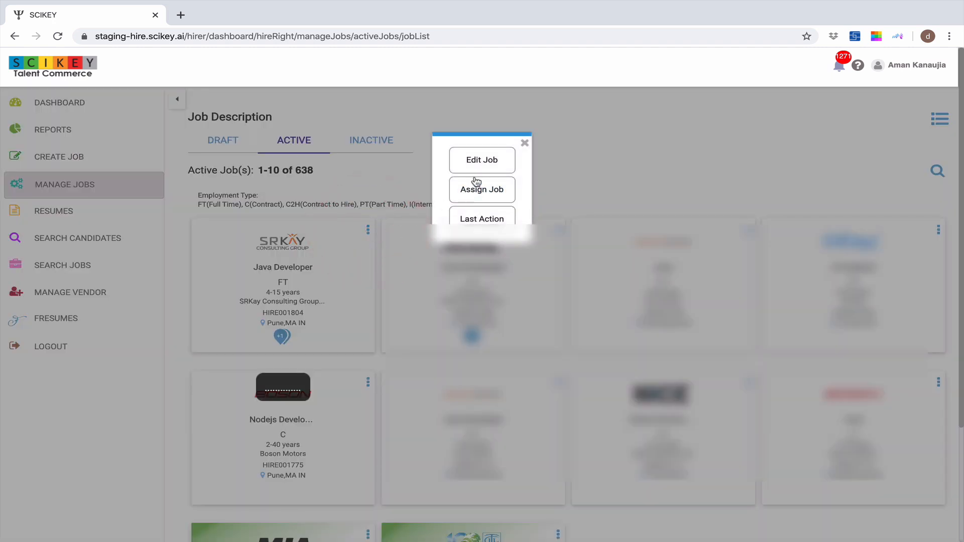